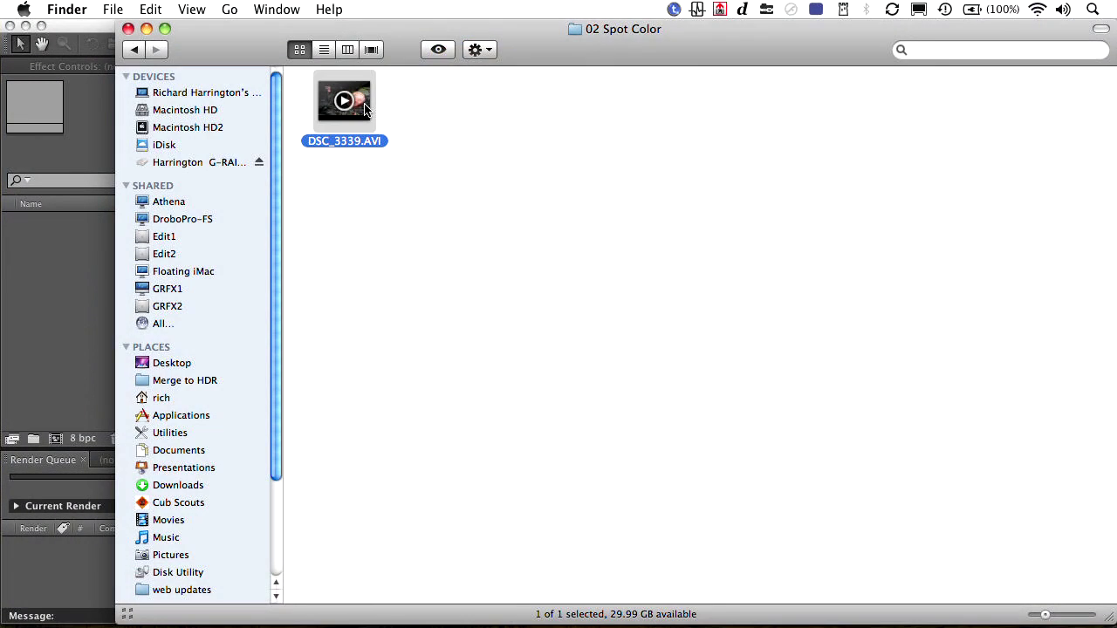
- Quick Look the DSC_3339.AVI flamingo clip, then open it in Photoshop from the Dock
{"action": "key", "text": "space"}
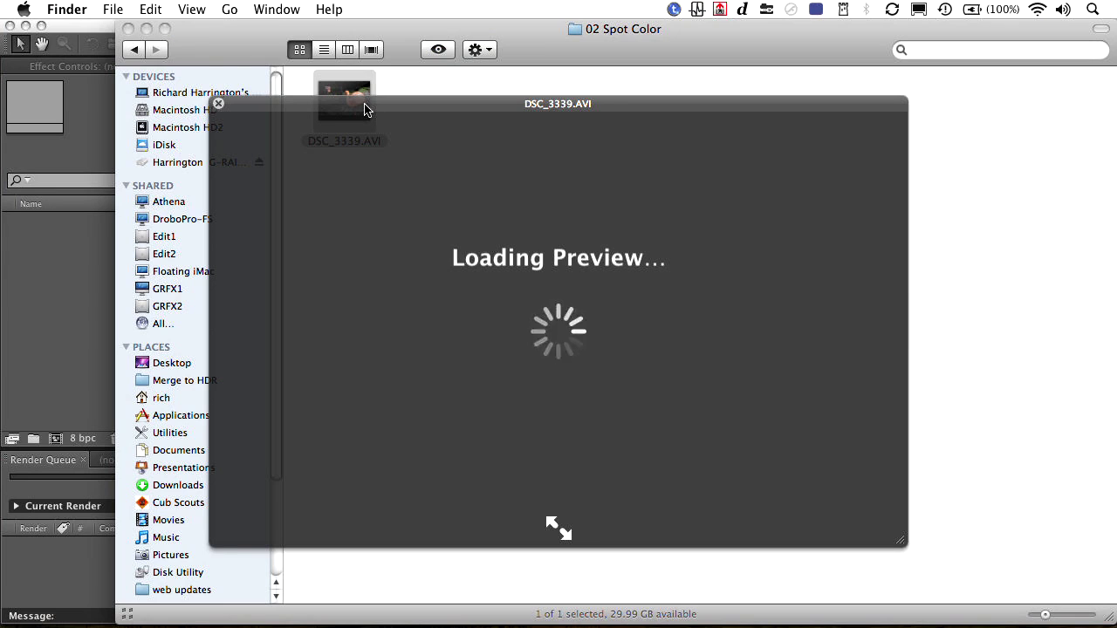
{"action": "key", "text": "space"}
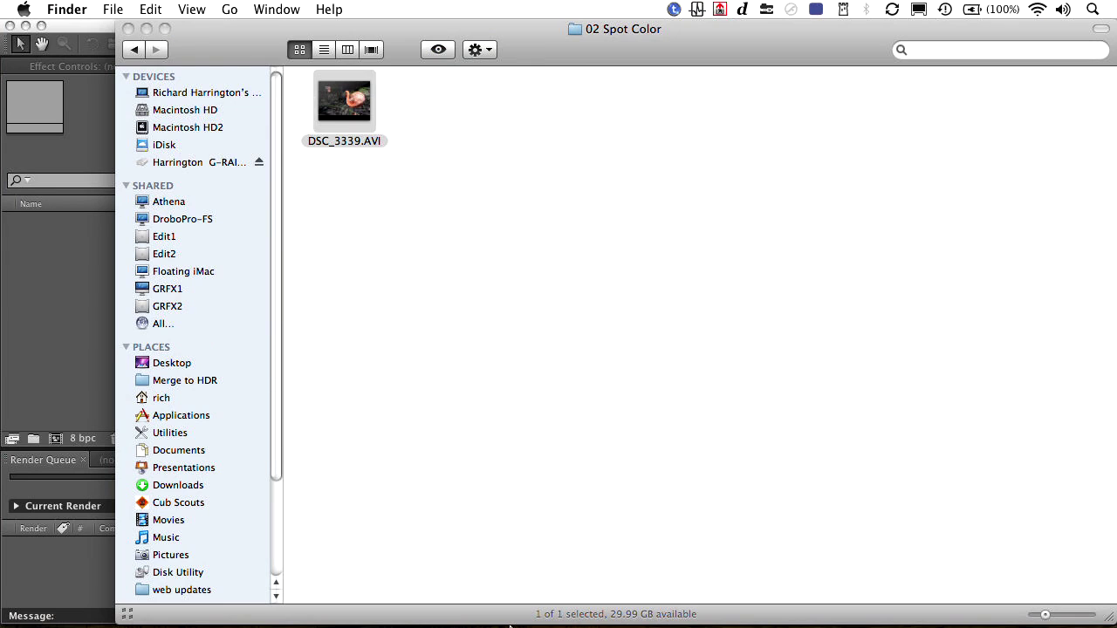
{"action": "left_click_drag", "start_coordinate": [344, 103], "coordinate": [521, 495]}
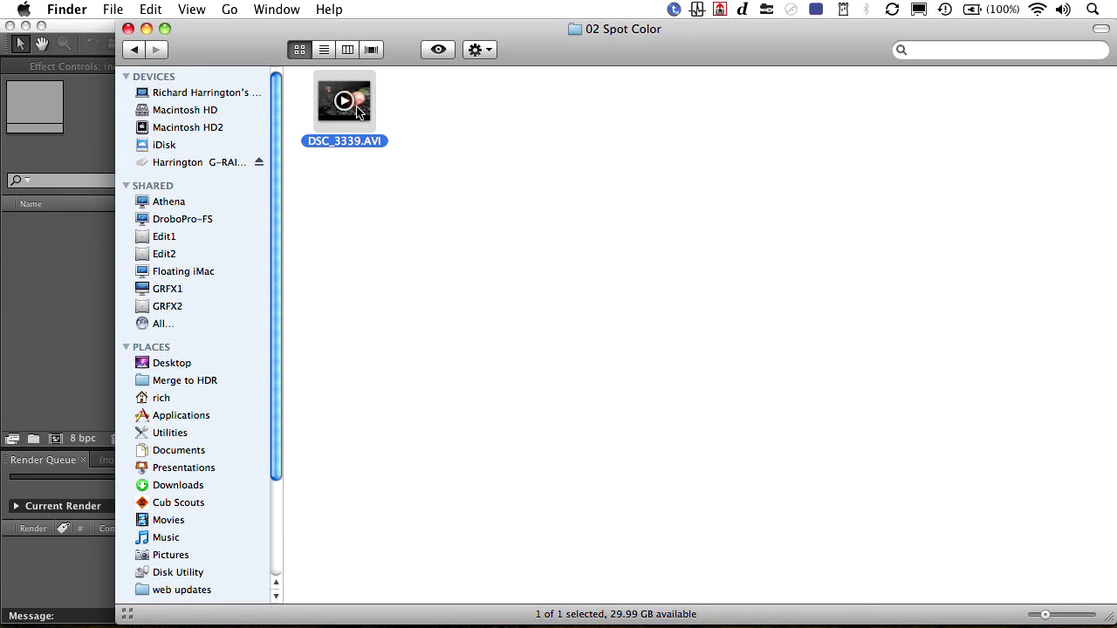
{"action": "left_click_drag", "start_coordinate": [358, 109], "coordinate": [451, 616]}
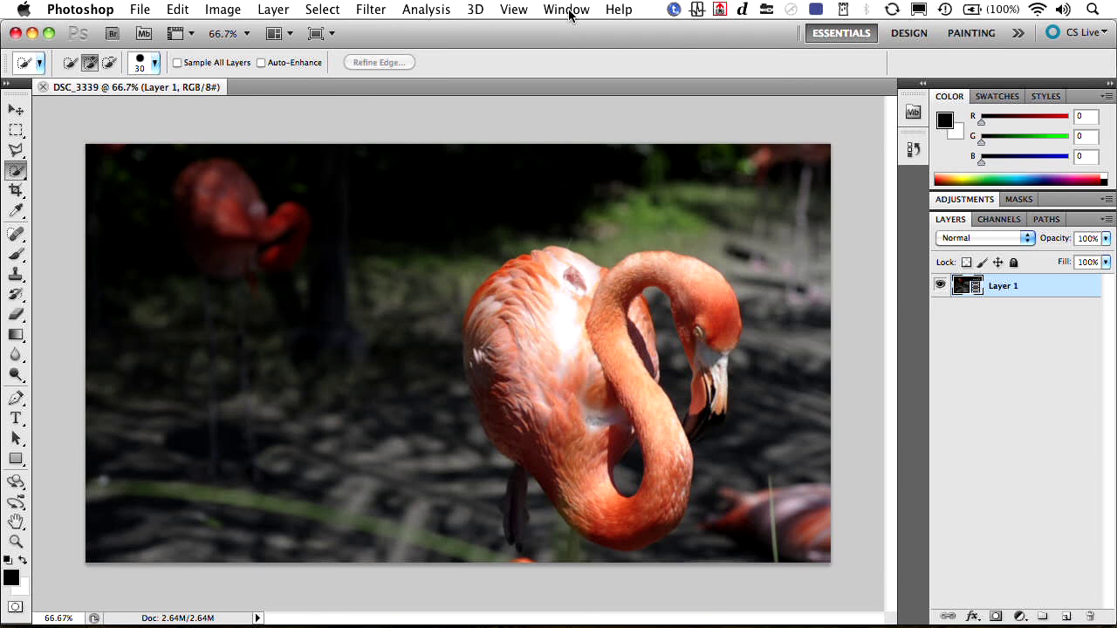
- Switch Photoshop to the Motion workspace from Window > Workspace
{"action": "left_click", "coordinate": [567, 11]}
{"action": "mouse_move", "coordinate": [581, 50]}
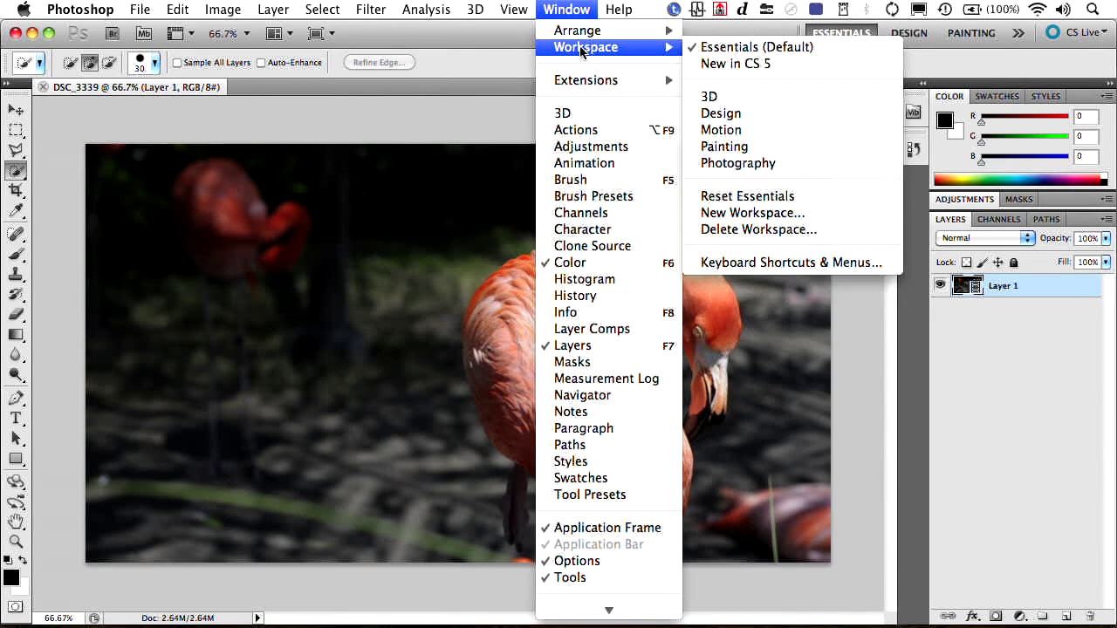
{"action": "left_click", "coordinate": [792, 128]}
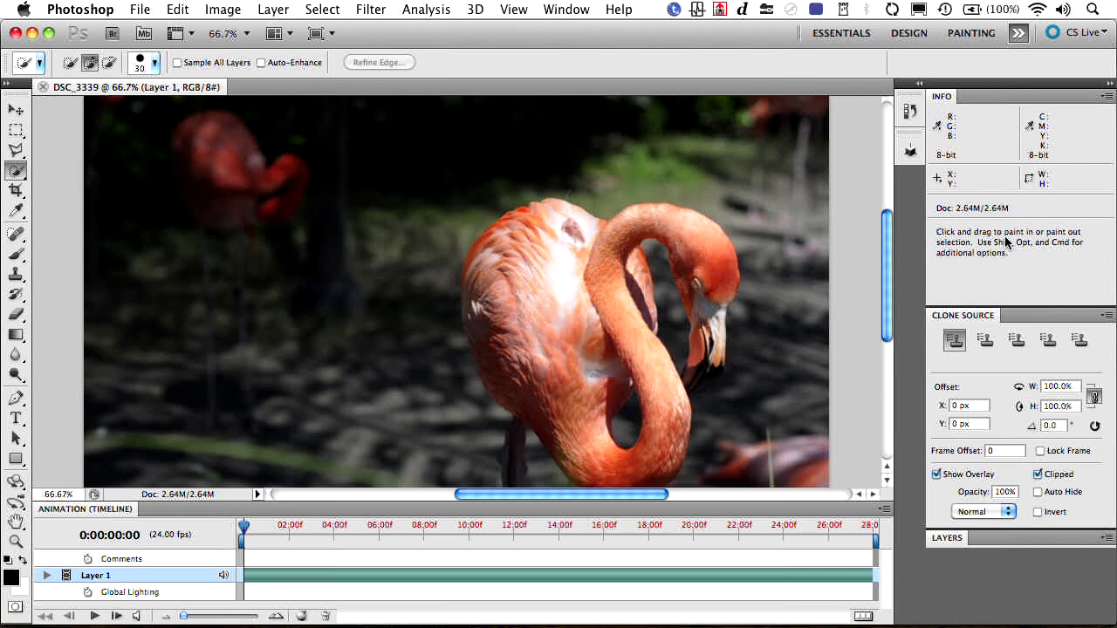
- Collapse Clone Source, expand Layers, and scrub the timeline forward to 0:00:18:20
{"action": "double_click", "coordinate": [1061, 318]}
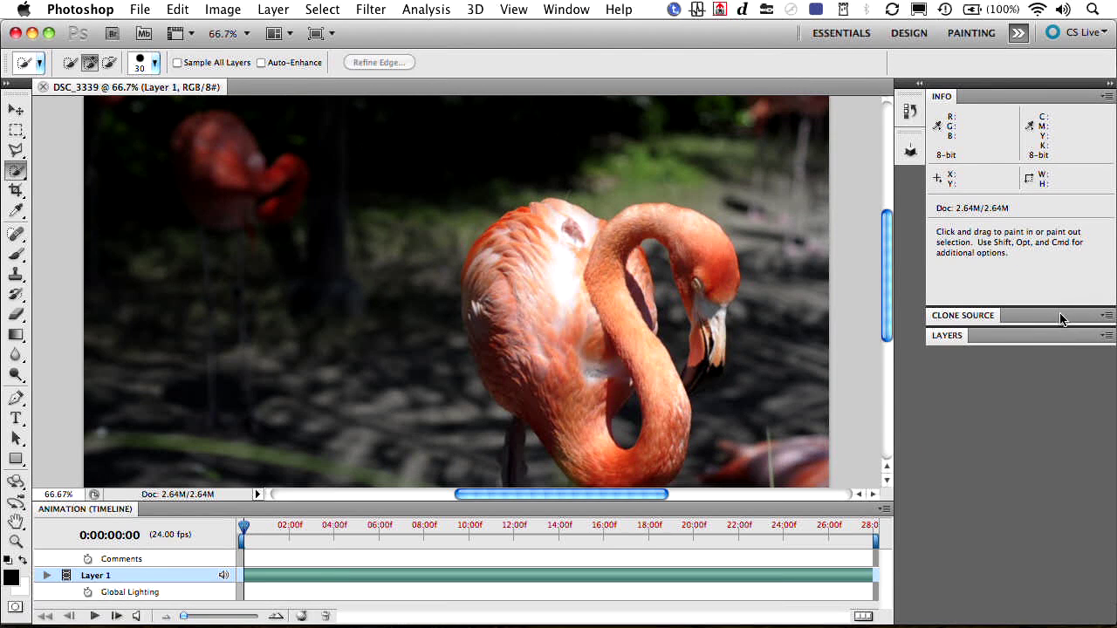
{"action": "double_click", "coordinate": [1061, 342]}
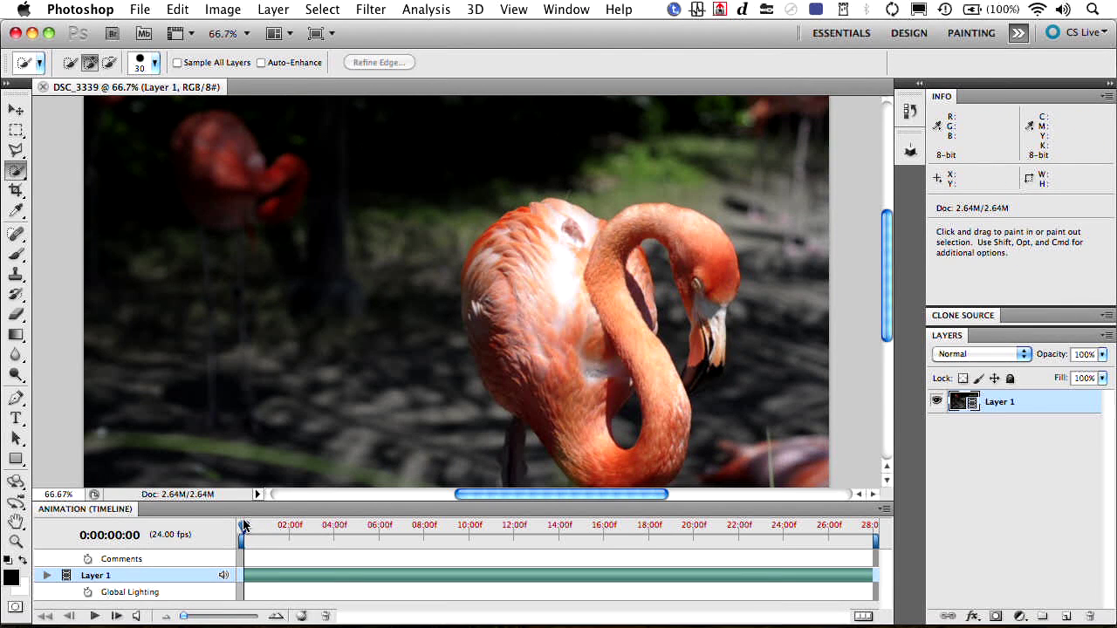
{"action": "left_click_drag", "start_coordinate": [247, 527], "coordinate": [670, 529]}
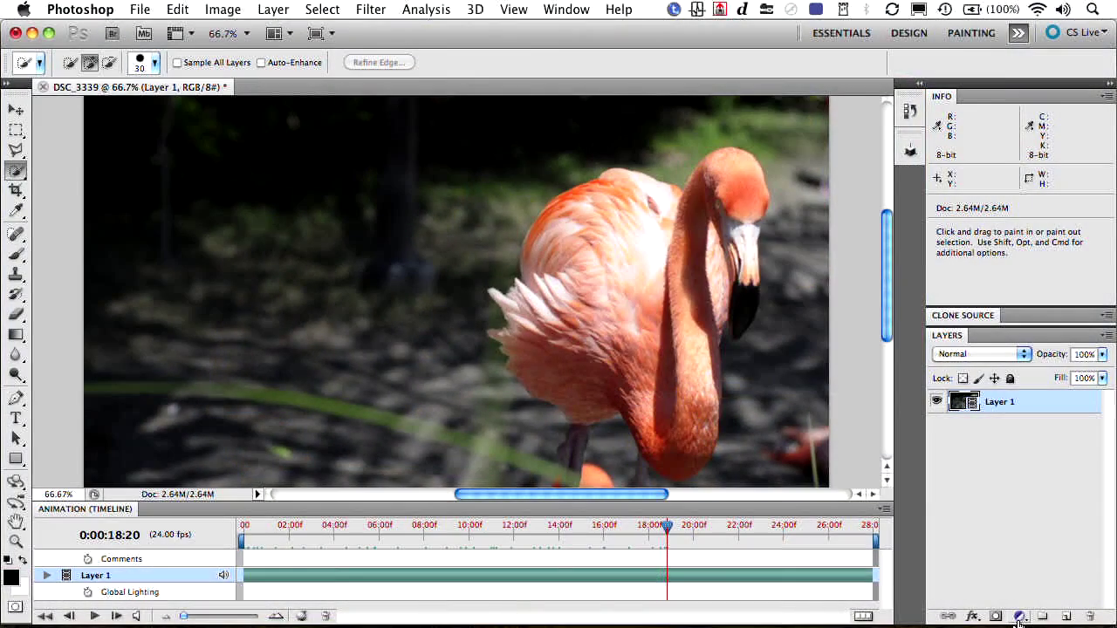
- Add a Black & White adjustment layer, setting Reds to 41 and Blues to 97 on-image
{"action": "left_click", "coordinate": [1019, 616]}
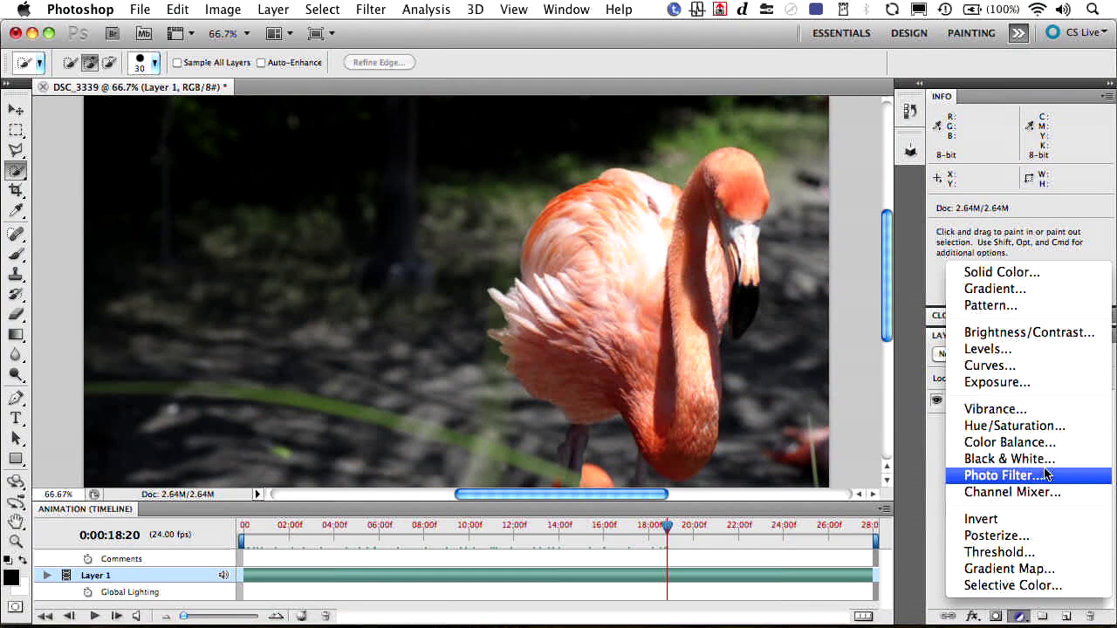
{"action": "left_click", "coordinate": [1003, 459]}
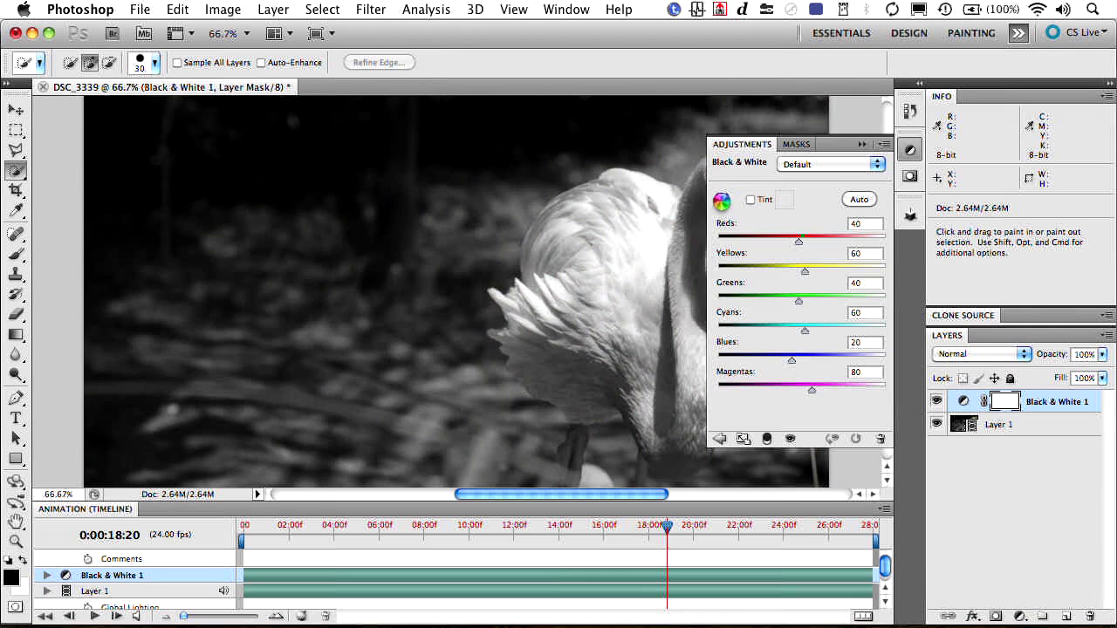
{"action": "left_click", "coordinate": [722, 200]}
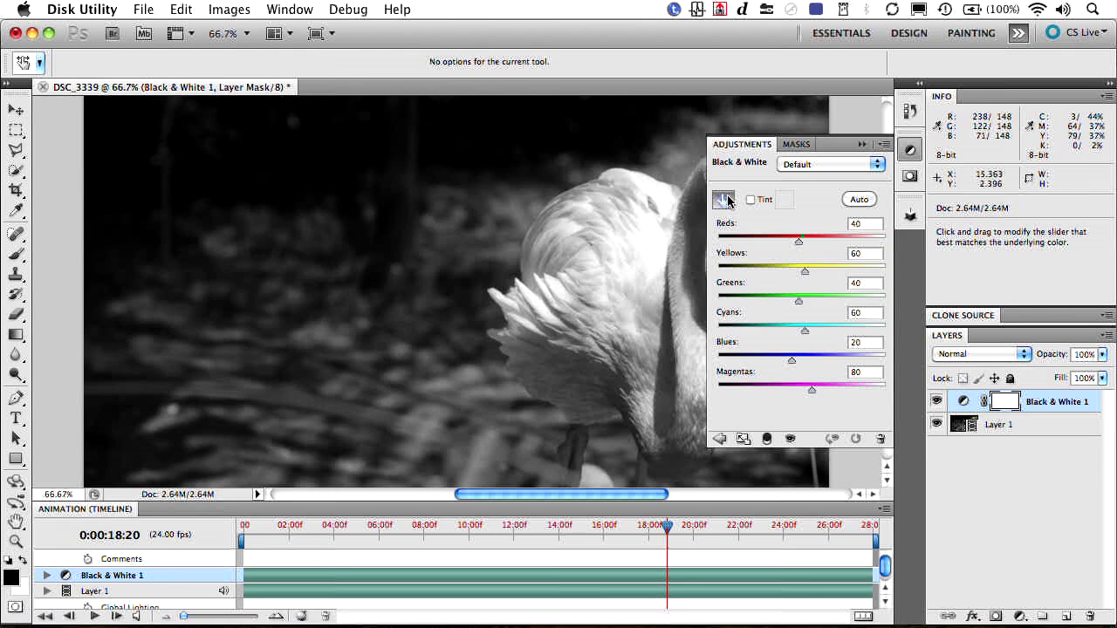
{"action": "mouse_move", "coordinate": [628, 242]}
{"action": "left_mouse_down"}
{"action": "mouse_move", "coordinate": [673, 243]}
{"action": "mouse_move", "coordinate": [532, 245]}
{"action": "mouse_move", "coordinate": [661, 250]}
{"action": "mouse_move", "coordinate": [619, 250]}
{"action": "mouse_move", "coordinate": [638, 250]}
{"action": "mouse_move", "coordinate": [641, 230]}
{"action": "left_mouse_up"}
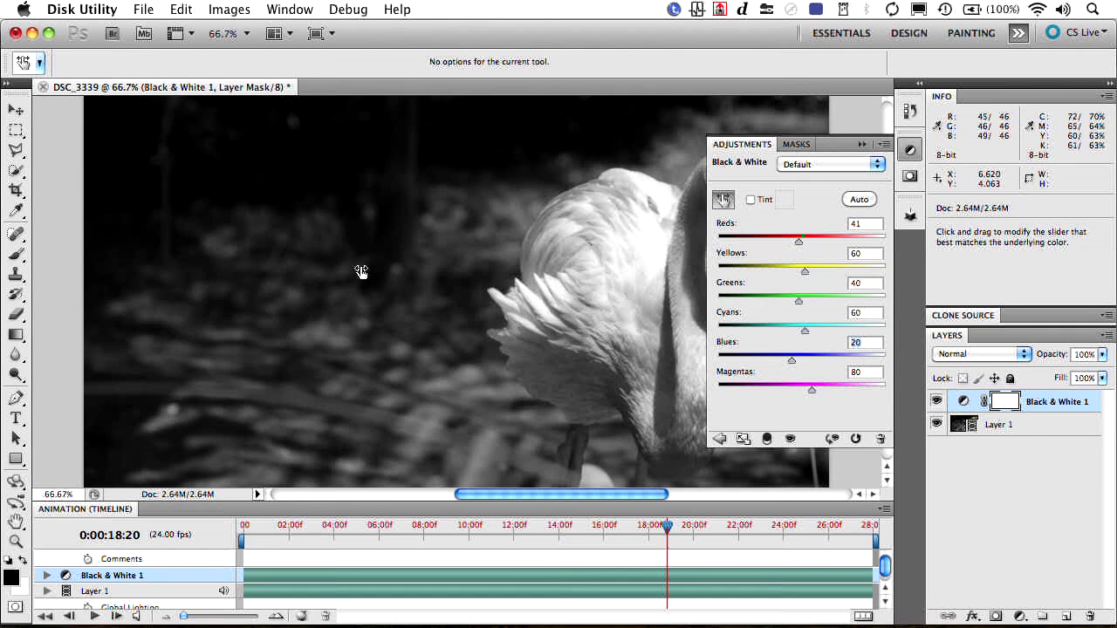
{"action": "left_click_drag", "start_coordinate": [361, 269], "coordinate": [305, 282]}
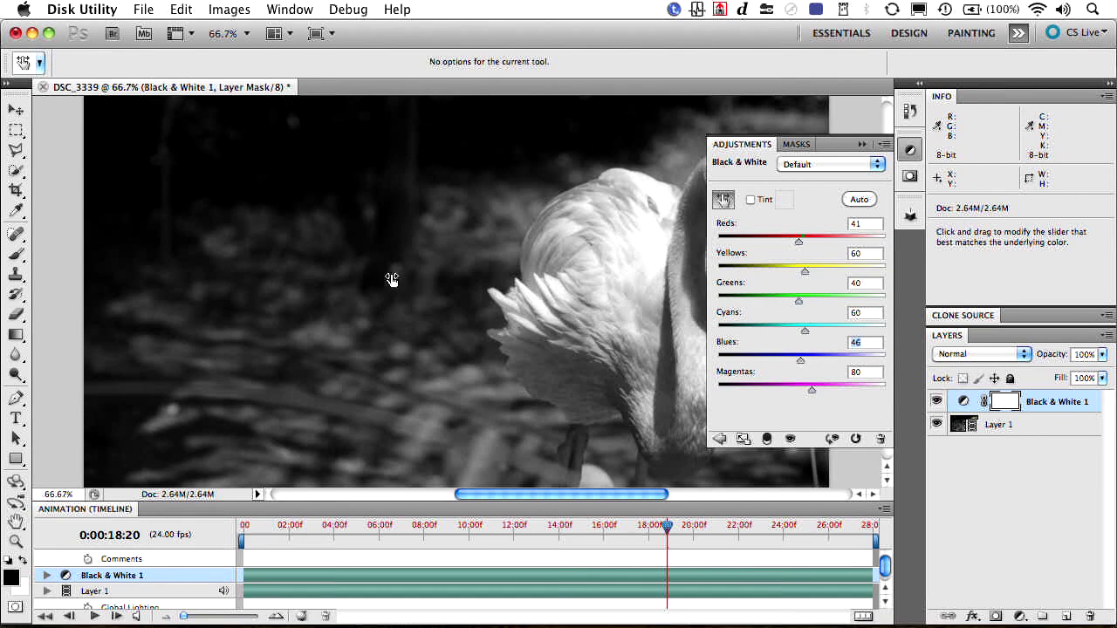
{"action": "left_click_drag", "start_coordinate": [392, 278], "coordinate": [426, 282]}
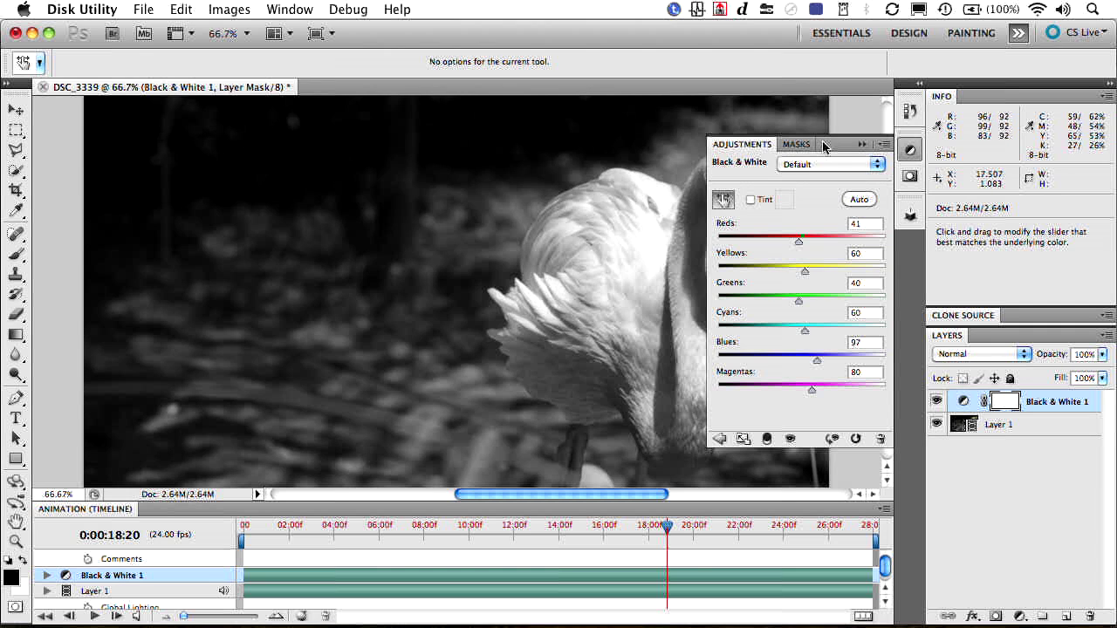
- With the Move tool, try the Darken, Multiply, Color Burn and Darker Color blend modes
{"action": "left_click", "coordinate": [862, 139]}
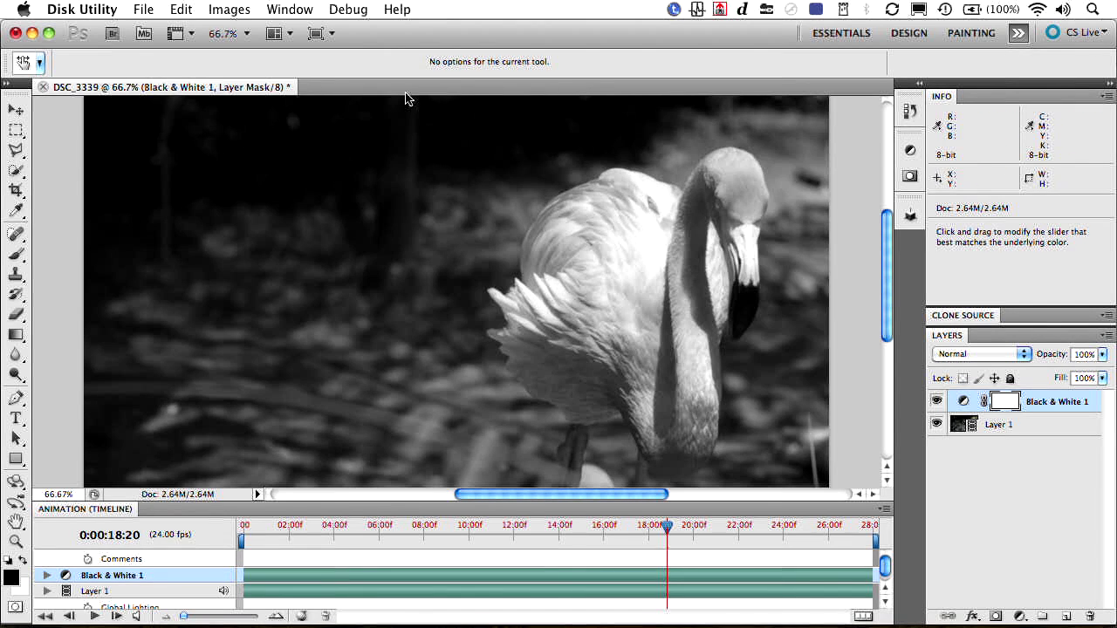
{"action": "left_click", "coordinate": [16, 109]}
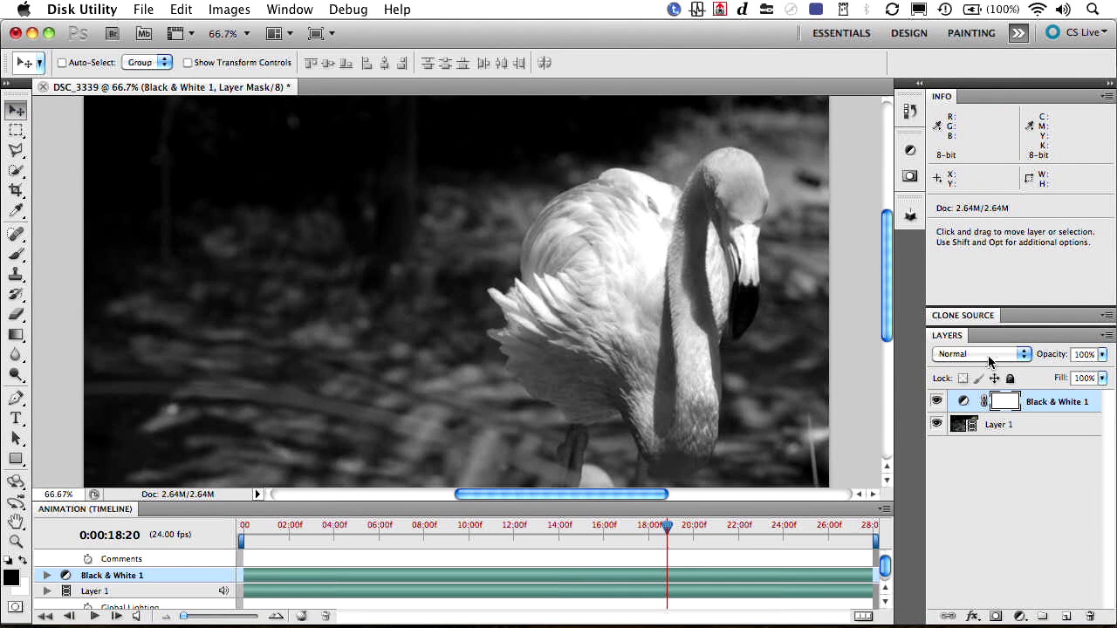
{"action": "key", "text": "alt+shift+k"}
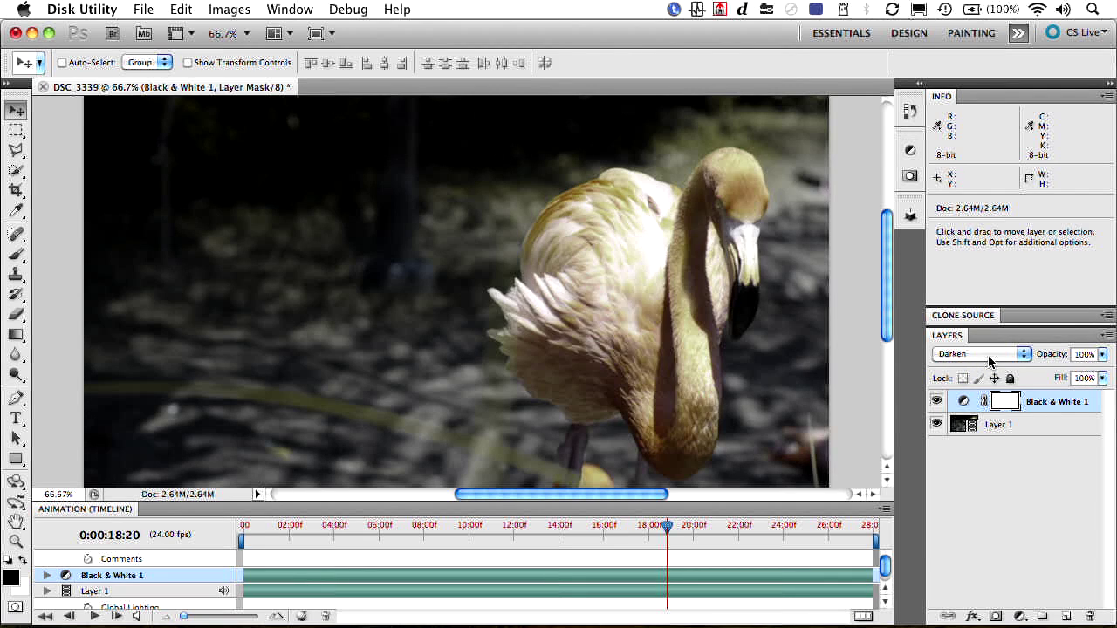
{"action": "key", "text": "alt+shift+m"}
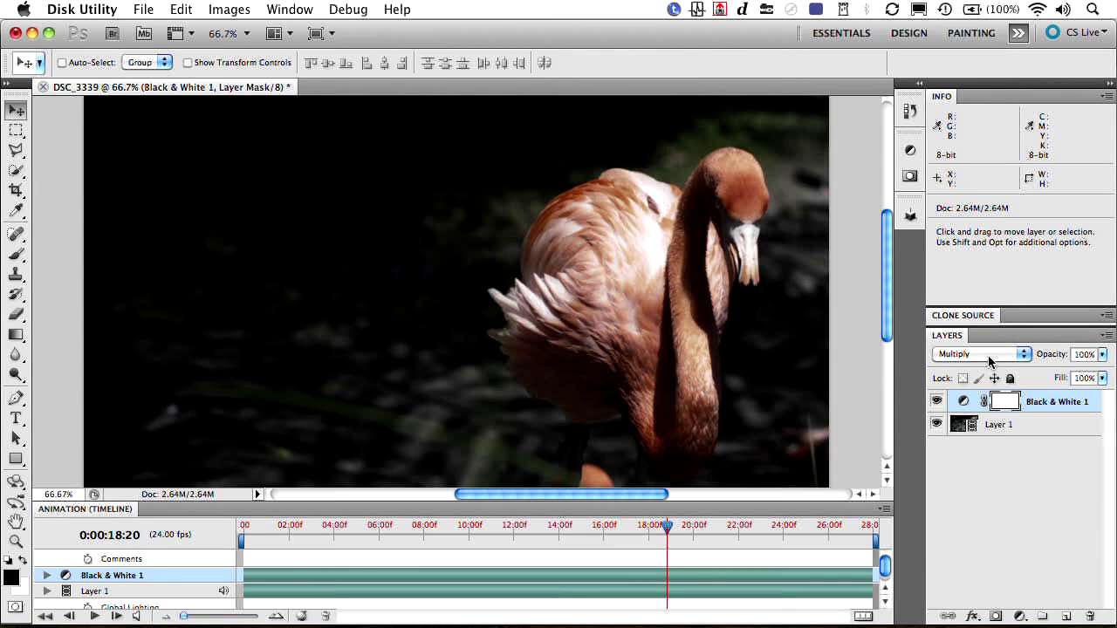
{"action": "key", "text": "alt+shift+b"}
{"action": "key", "text": "shift+plus"}
{"action": "key", "text": "shift+plus"}
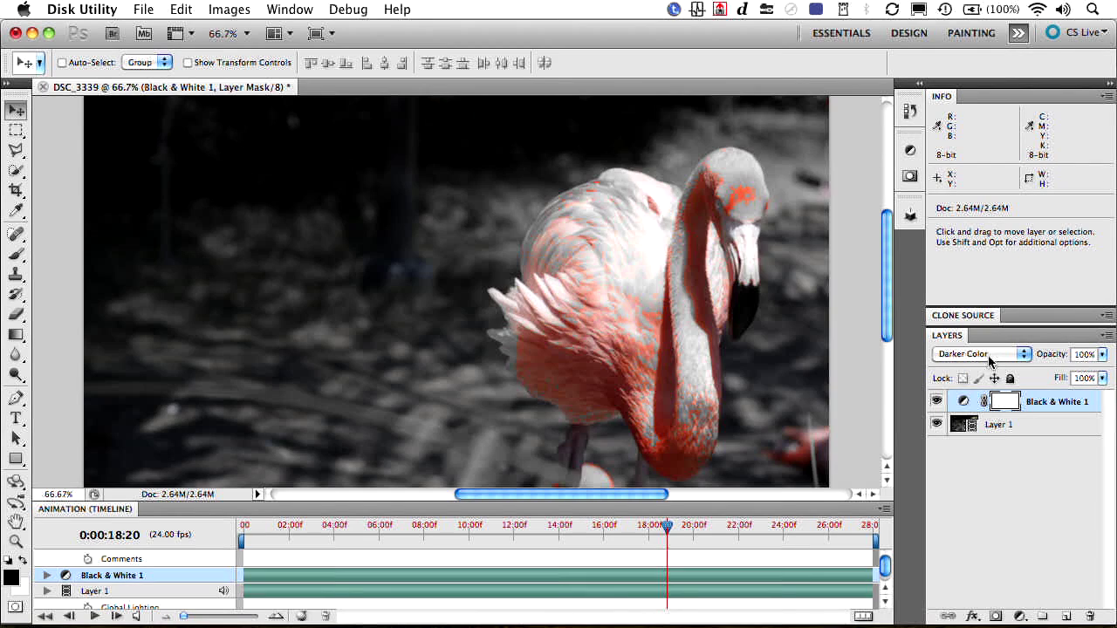
- Cycle through Screen, Color Dodge, Overlay and Difference, settling on Lighten mode
{"action": "key", "text": "shift+plus"}
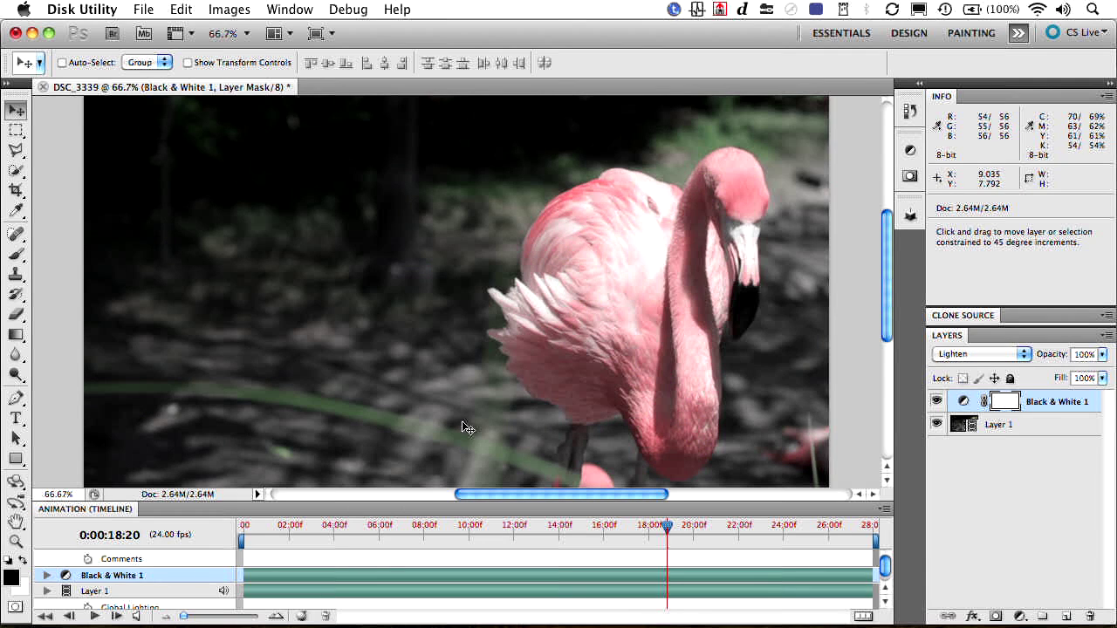
{"action": "key", "text": "shift+plus"}
{"action": "key", "text": "shift+plus"}
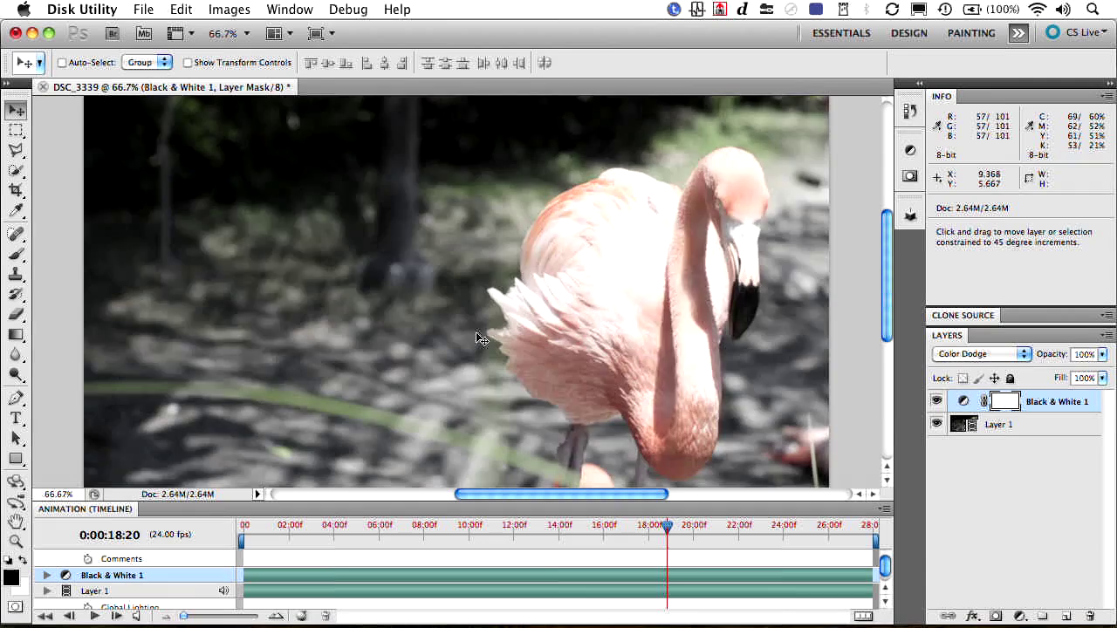
{"action": "key", "text": "shift+plus"}
{"action": "key", "text": "shift+plus"}
{"action": "key", "text": "shift+plus"}
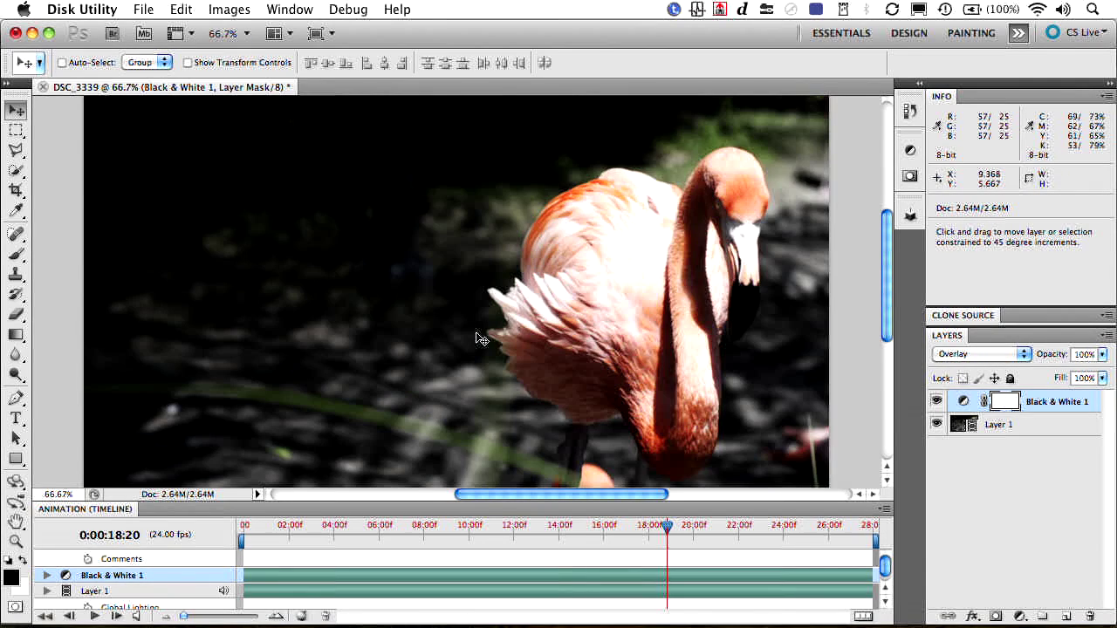
{"action": "key", "text": "shift+plus"}
{"action": "key", "text": "shift+plus"}
{"action": "key", "text": "shift+plus"}
{"action": "key", "text": "shift+plus"}
{"action": "key", "text": "shift+plus"}
{"action": "key", "text": "shift+plus"}
{"action": "key", "text": "shift+plus"}
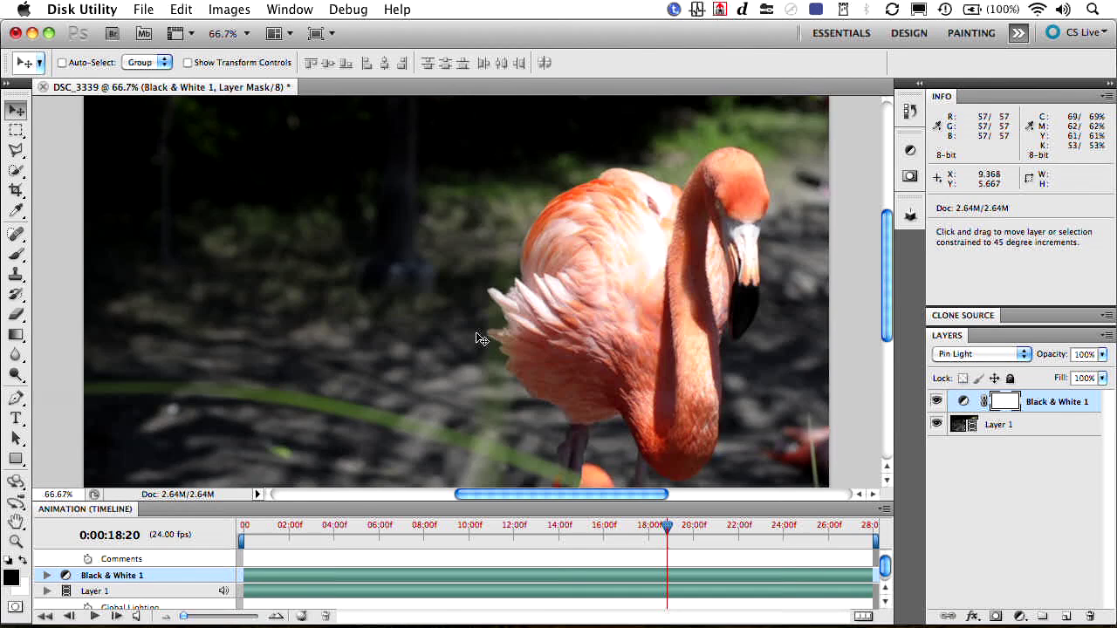
{"action": "key", "text": "shift+plus"}
{"action": "key", "text": "shift+plus"}
{"action": "key", "text": "shift+plus"}
{"action": "key", "text": "shift+plus"}
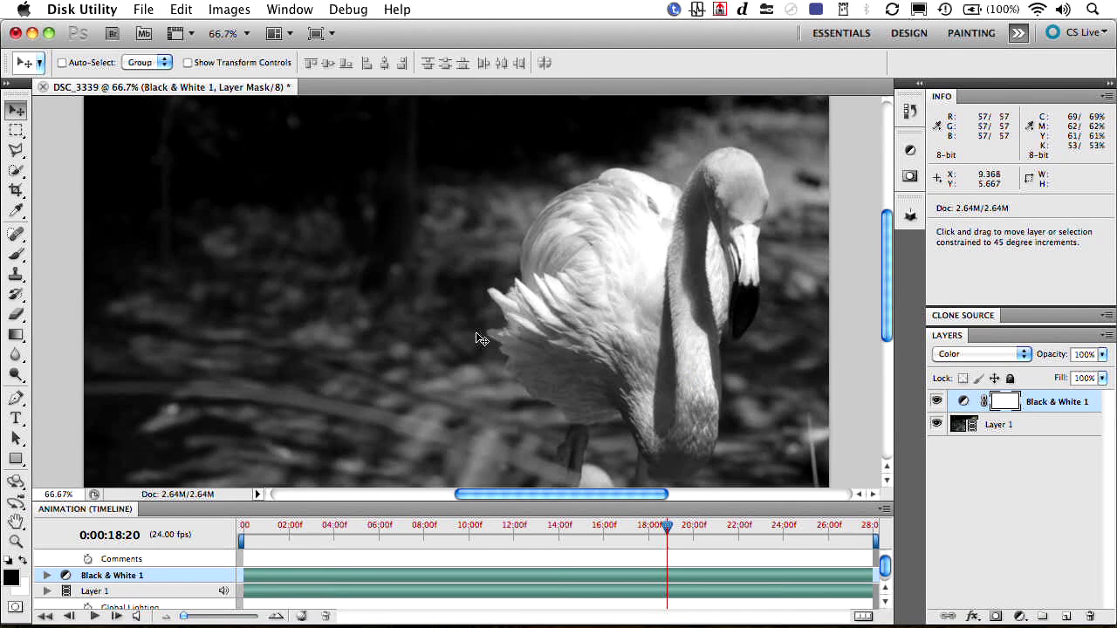
{"action": "key", "text": "shift+plus"}
{"action": "key", "text": "shift+plus"}
{"action": "key", "text": "shift+plus"}
{"action": "key", "text": "shift+plus"}
{"action": "key", "text": "shift+plus"}
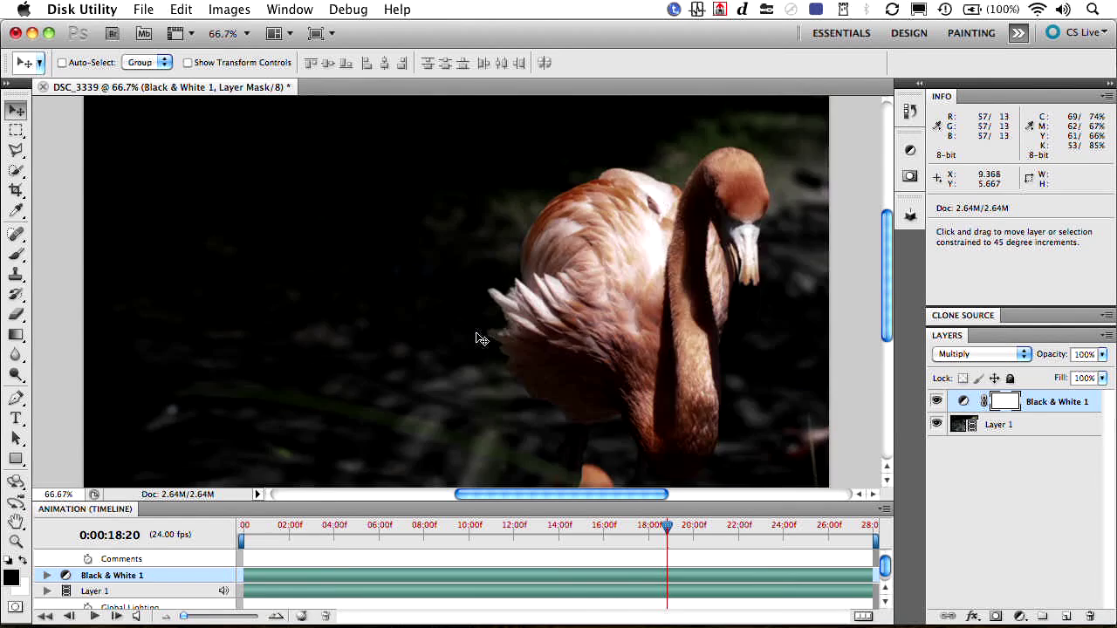
{"action": "key", "text": "shift+plus"}
{"action": "key", "text": "shift+plus"}
{"action": "key", "text": "shift+plus"}
{"action": "key", "text": "shift+plus"}
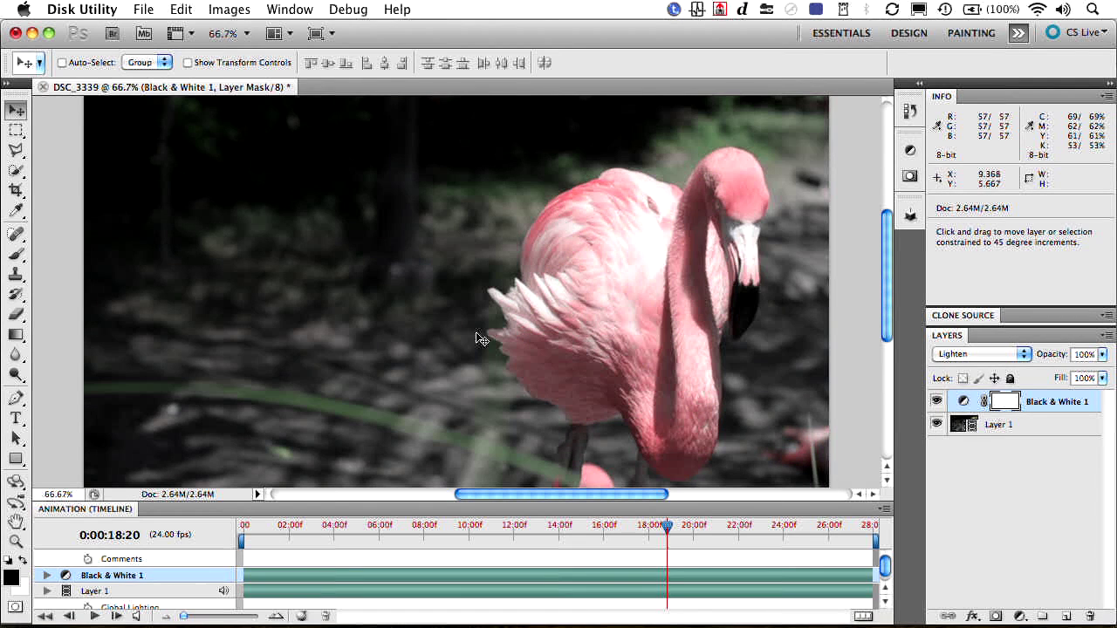
- Set the Black & White sliders to Reds -106, Yellows 161, Greens 206 and Cyans 161
{"action": "double_click", "coordinate": [964, 403]}
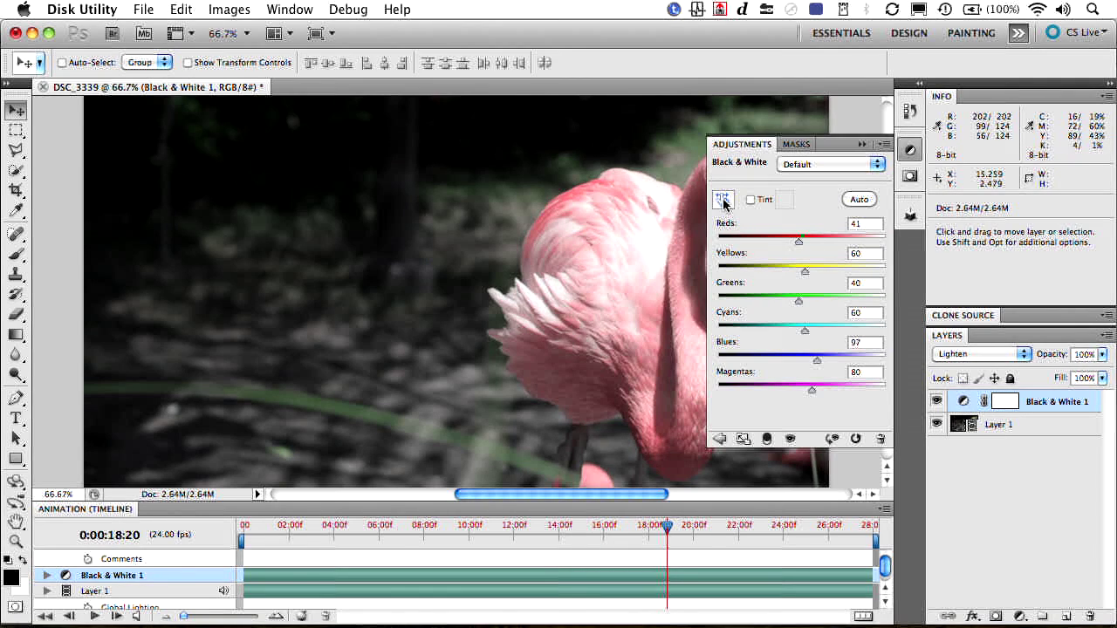
{"action": "key", "text": "alt+shift+super+r"}
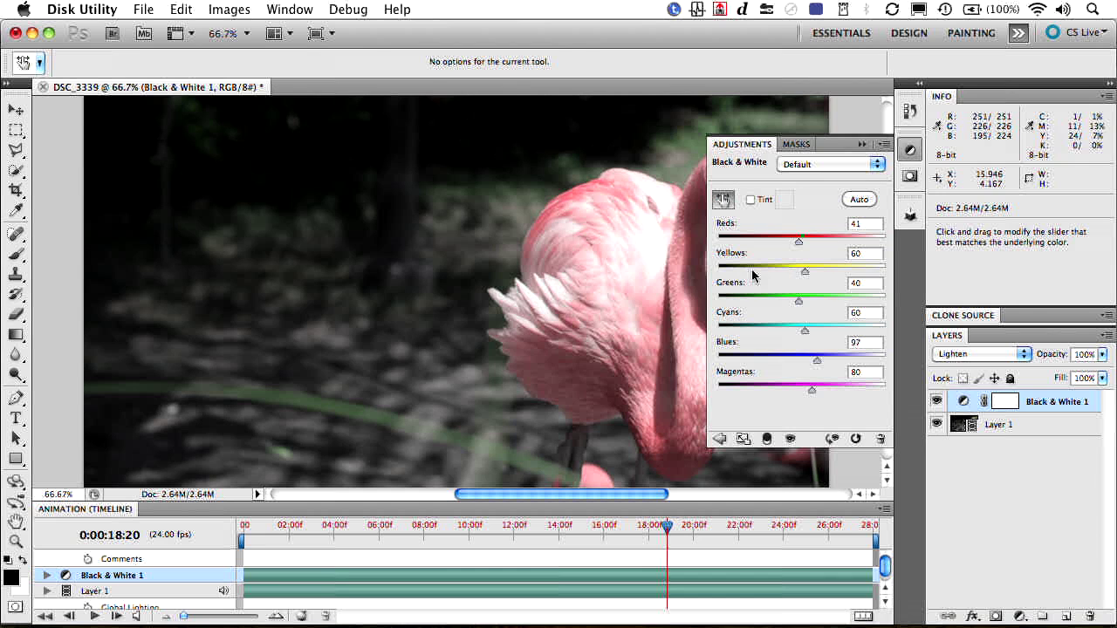
{"action": "left_click_drag", "start_coordinate": [366, 424], "coordinate": [487, 397]}
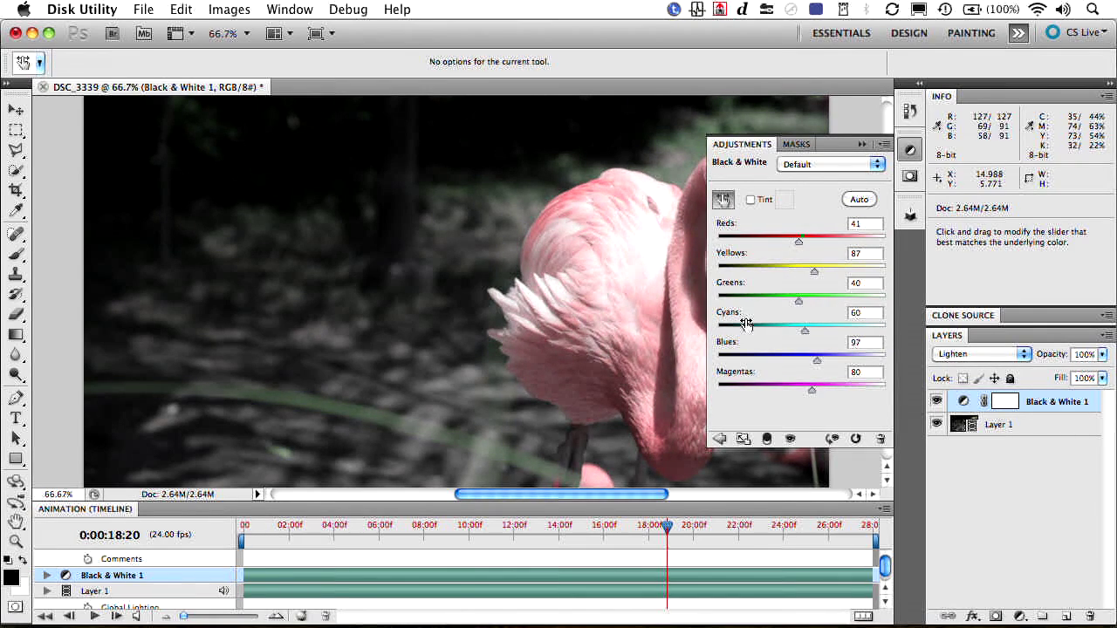
{"action": "left_click_drag", "start_coordinate": [800, 300], "coordinate": [801, 302]}
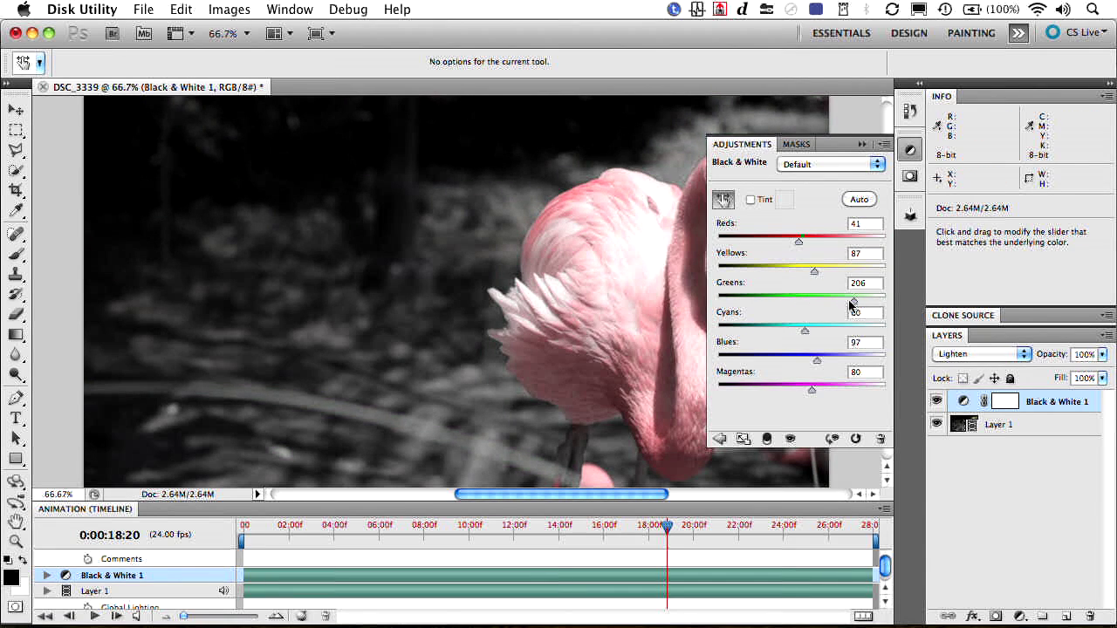
{"action": "left_click_drag", "start_coordinate": [799, 242], "coordinate": [765, 247]}
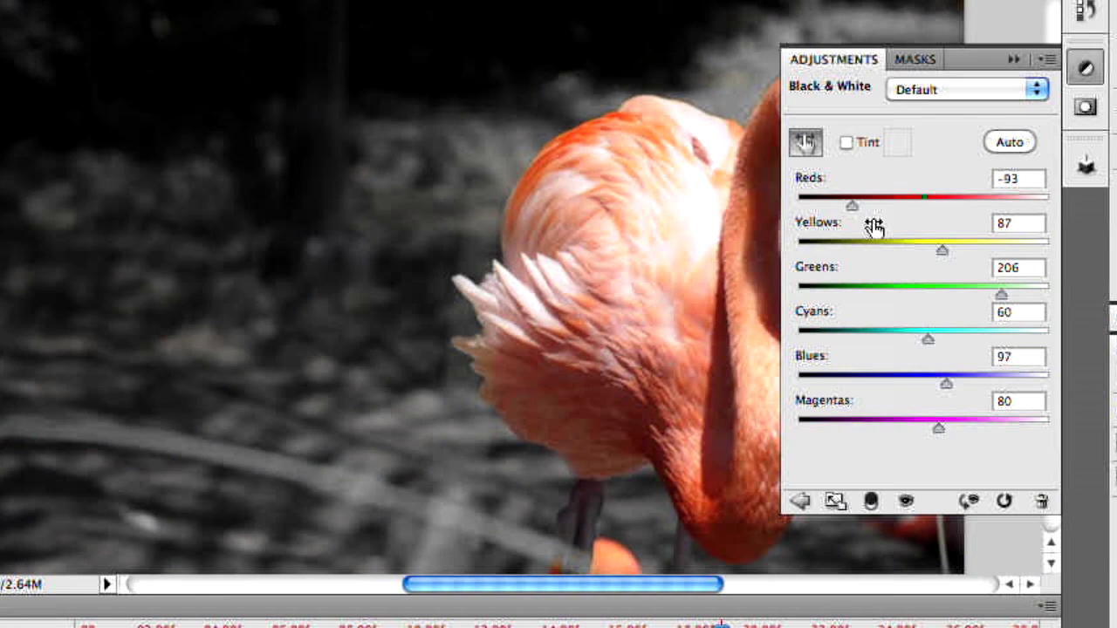
{"action": "left_click_drag", "start_coordinate": [864, 207], "coordinate": [846, 225]}
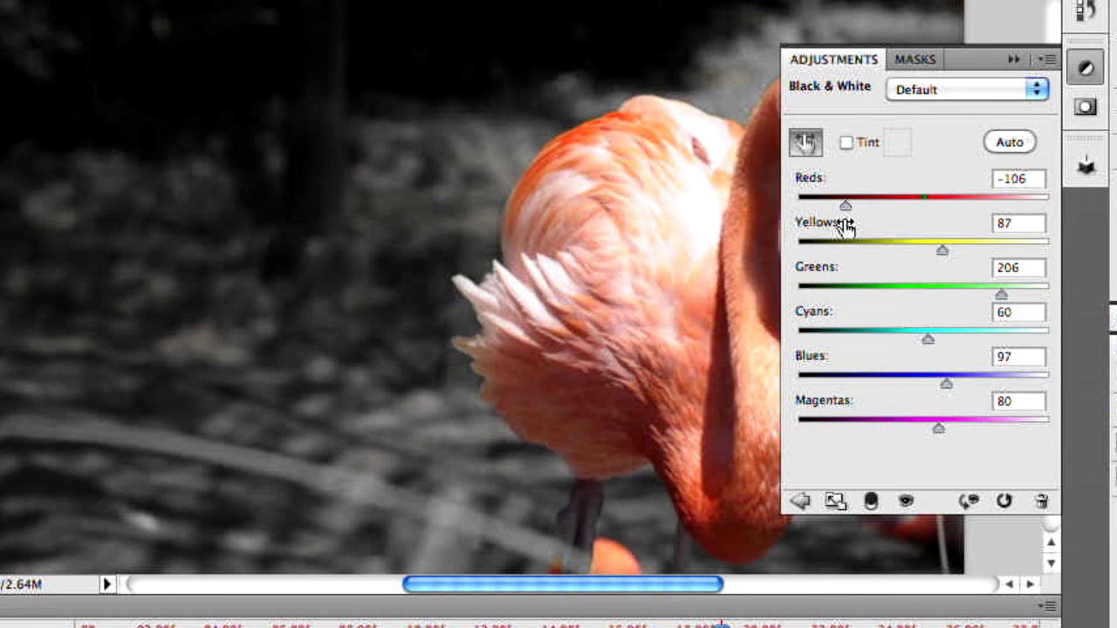
{"action": "left_click_drag", "start_coordinate": [942, 251], "coordinate": [969, 250]}
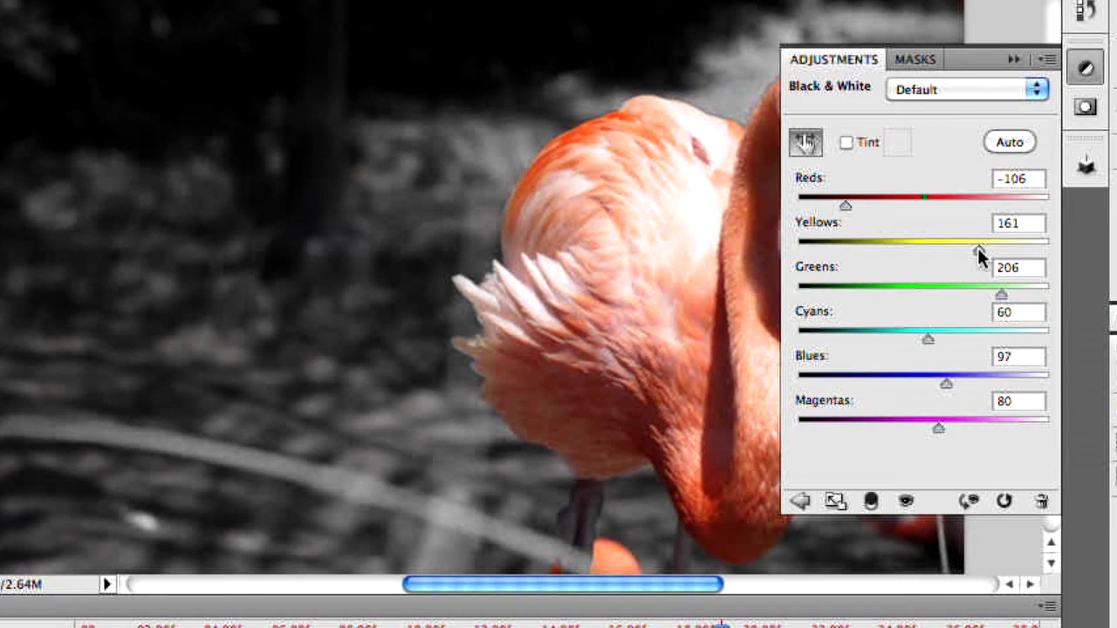
{"action": "left_click_drag", "start_coordinate": [930, 338], "coordinate": [978, 334]}
- Collapse the Adjustments panel and scrub back to 0:00:09:01 to check the grade
{"action": "left_click", "coordinate": [1013, 58]}
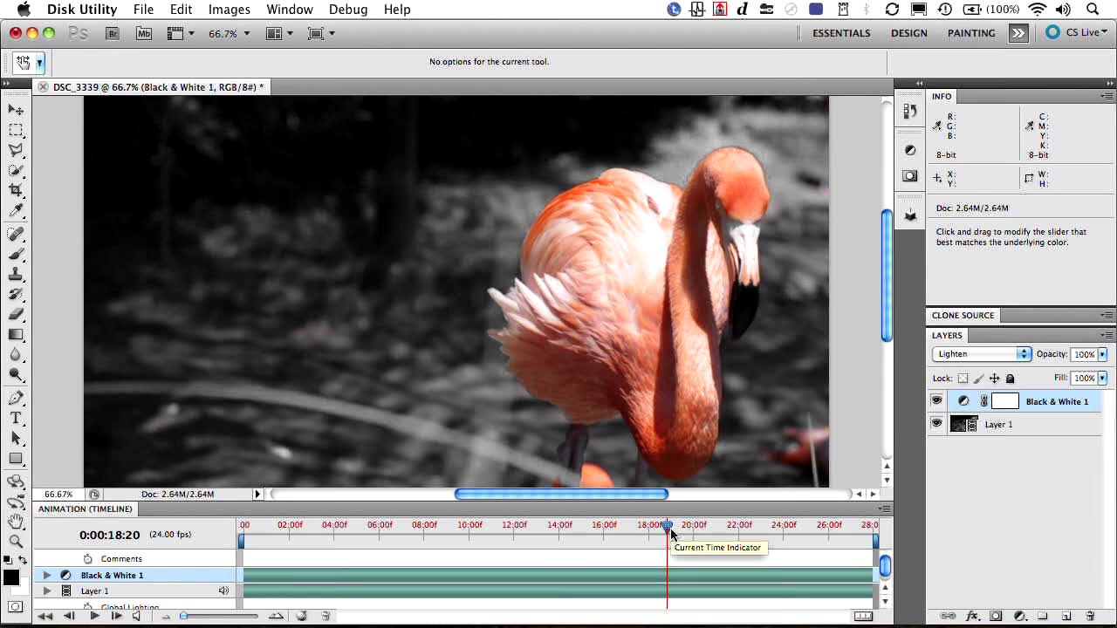
{"action": "left_click_drag", "start_coordinate": [672, 534], "coordinate": [448, 513]}
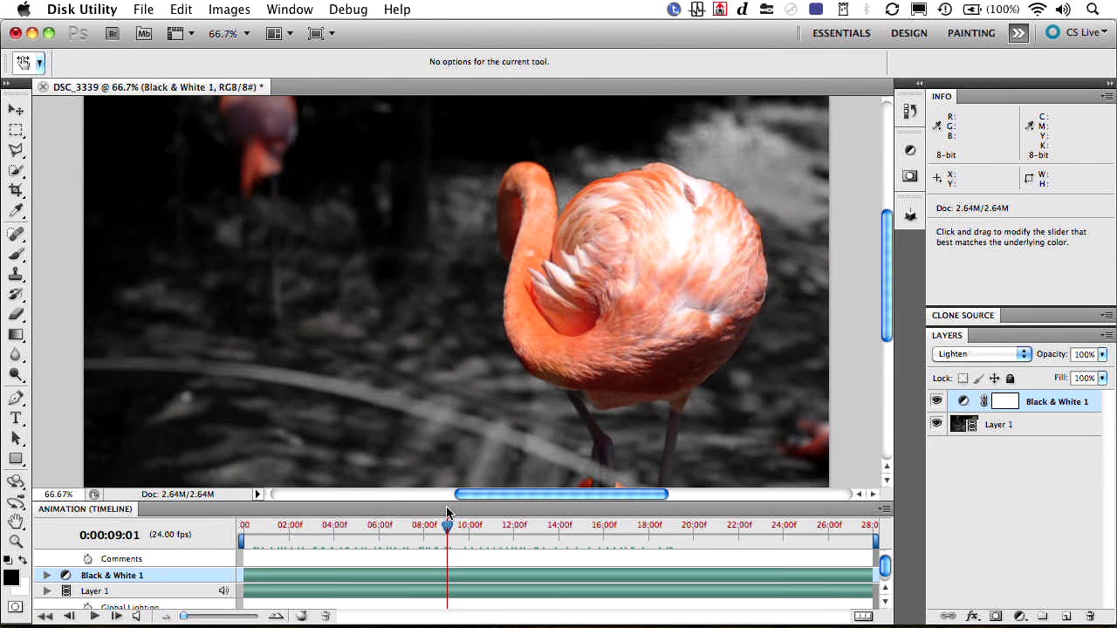
- Add a Curves layer with points mapping 64 to 76 and 184 to 166
{"action": "left_click", "coordinate": [1016, 616]}
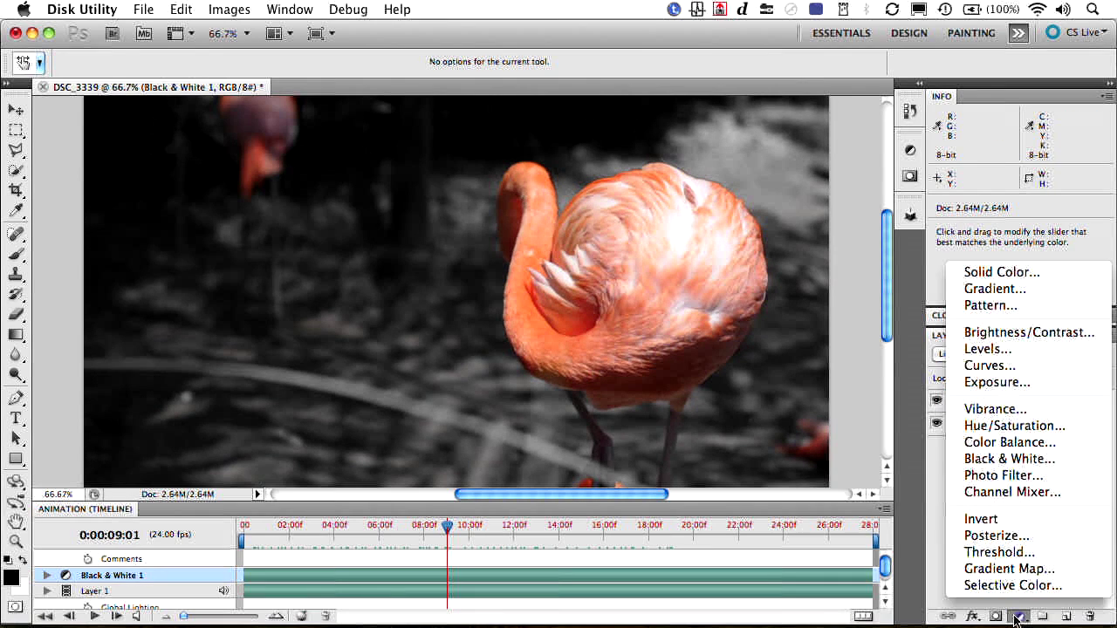
{"action": "left_click", "coordinate": [1068, 376]}
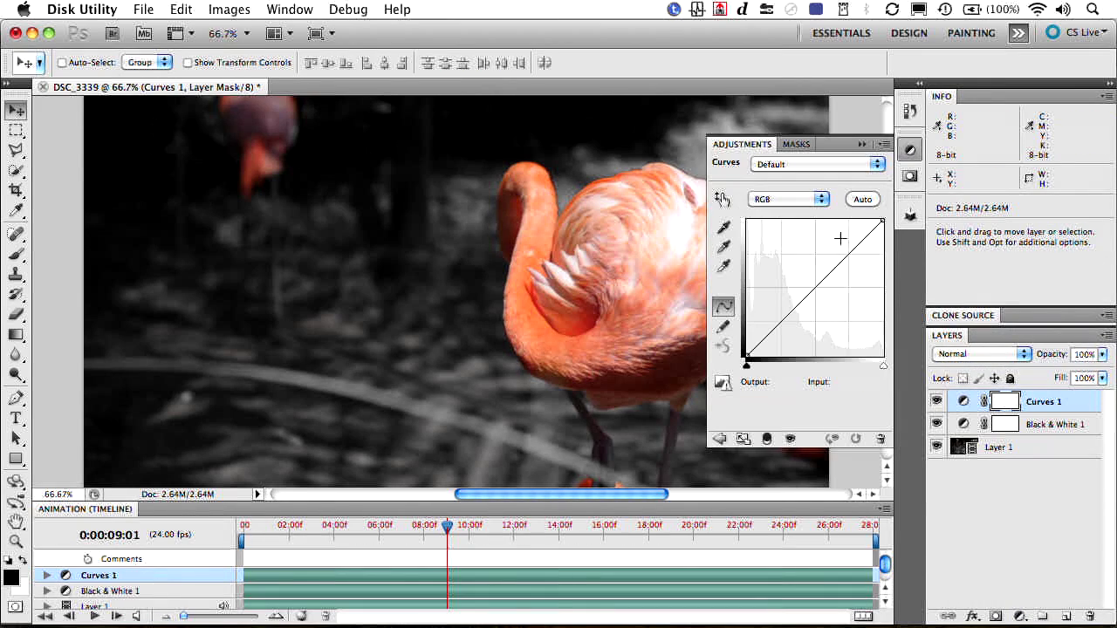
{"action": "left_click_drag", "start_coordinate": [603, 232], "coordinate": [600, 257]}
{"action": "left_click", "coordinate": [400, 371]}
{"action": "left_click_drag", "start_coordinate": [399, 371], "coordinate": [403, 353]}
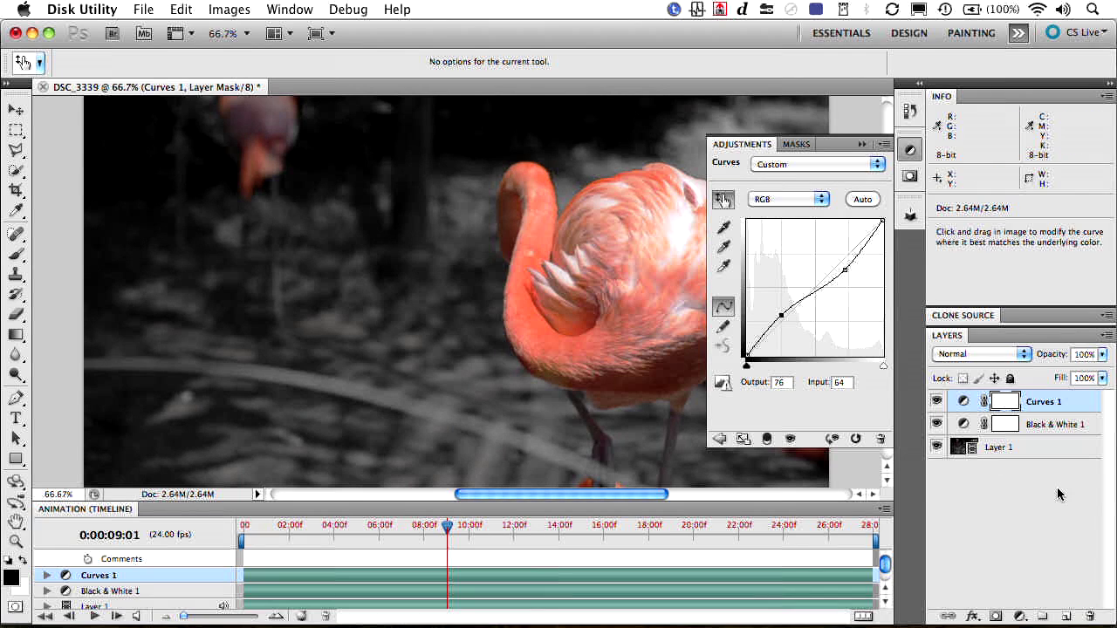
{"action": "left_click", "coordinate": [1020, 616]}
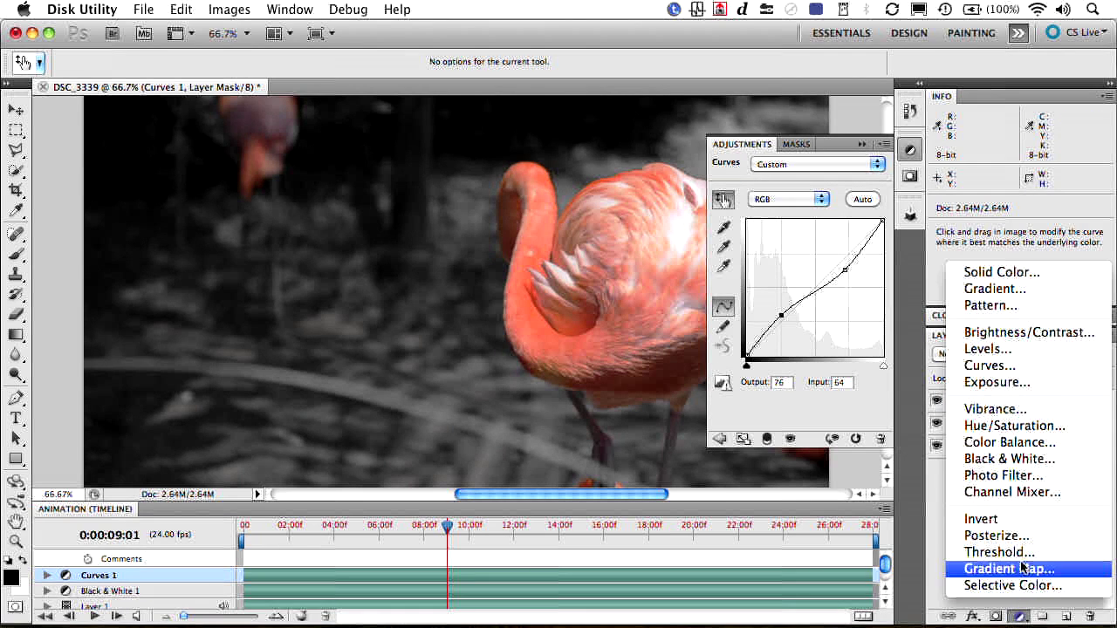
- Add a reversed radial Gradient Fill at 150% scale, centred on the flamingo
{"action": "left_click", "coordinate": [1009, 295]}
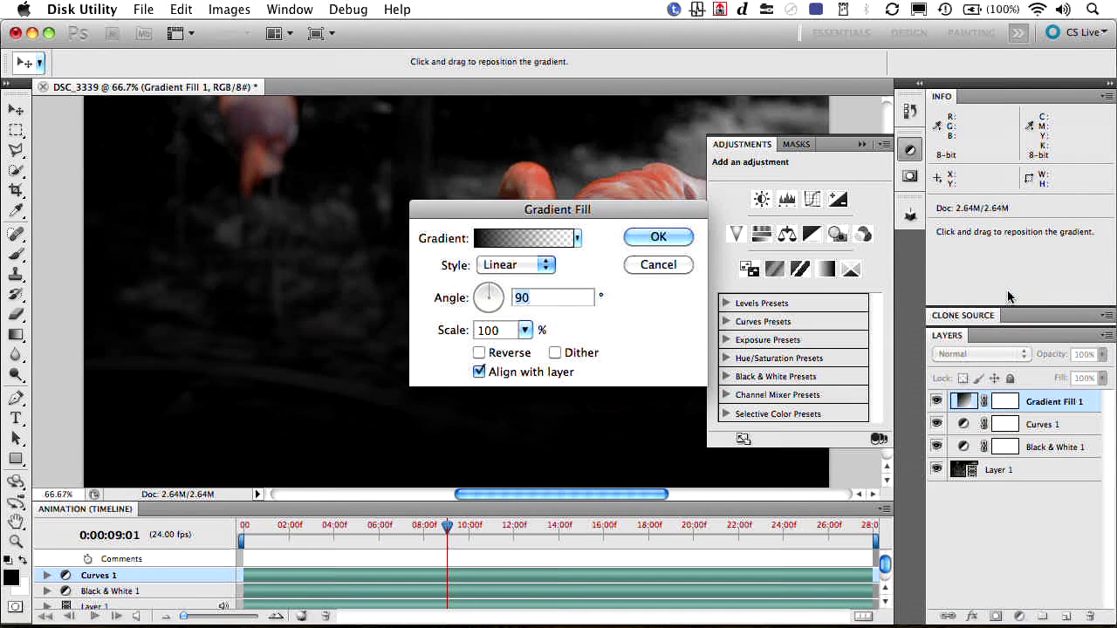
{"action": "left_click", "coordinate": [543, 266]}
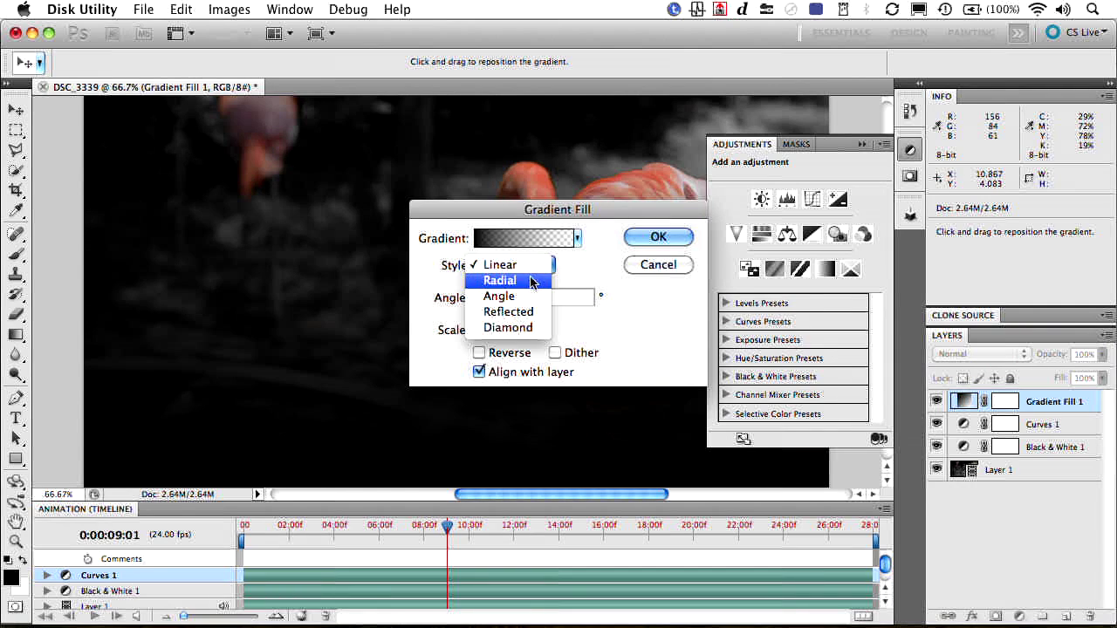
{"action": "left_click", "coordinate": [532, 277]}
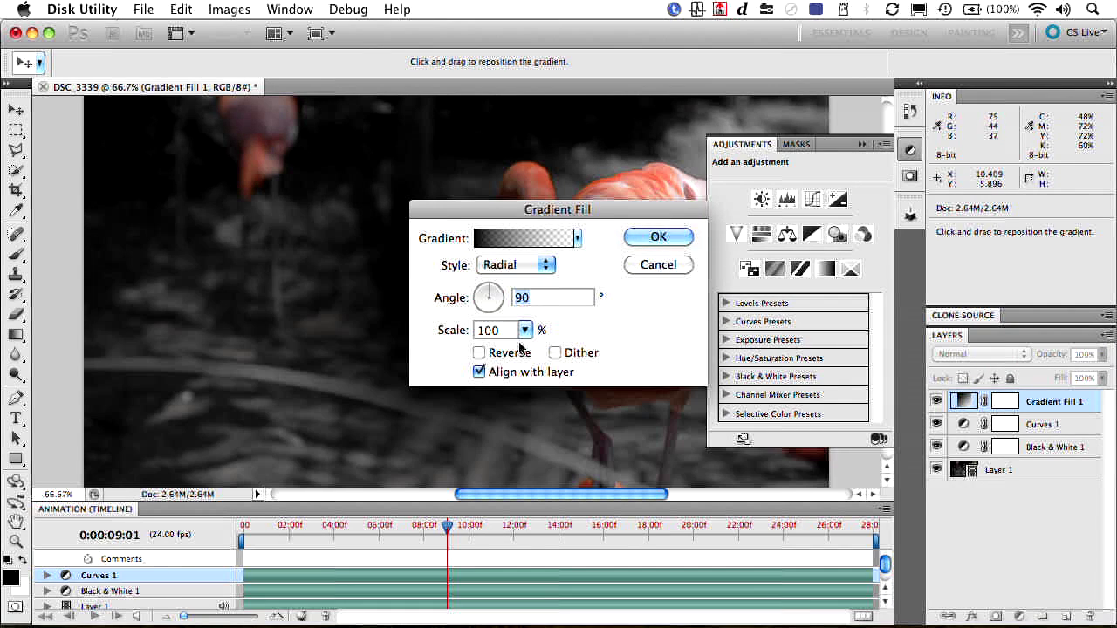
{"action": "left_click", "coordinate": [478, 352]}
{"action": "left_click", "coordinate": [524, 329]}
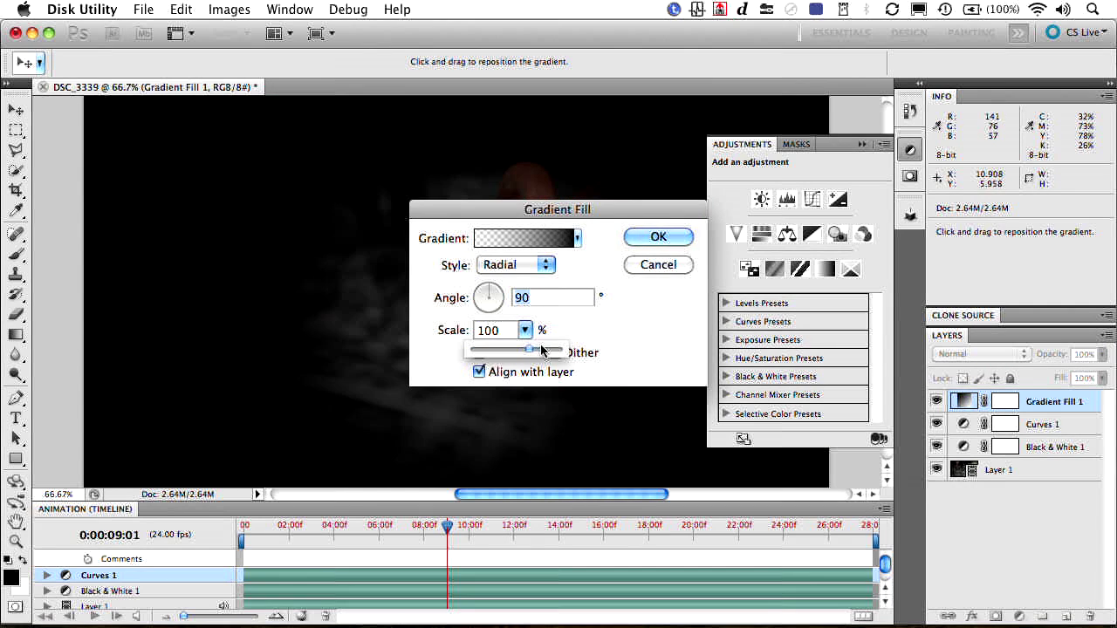
{"action": "left_click_drag", "start_coordinate": [528, 349], "coordinate": [559, 349]}
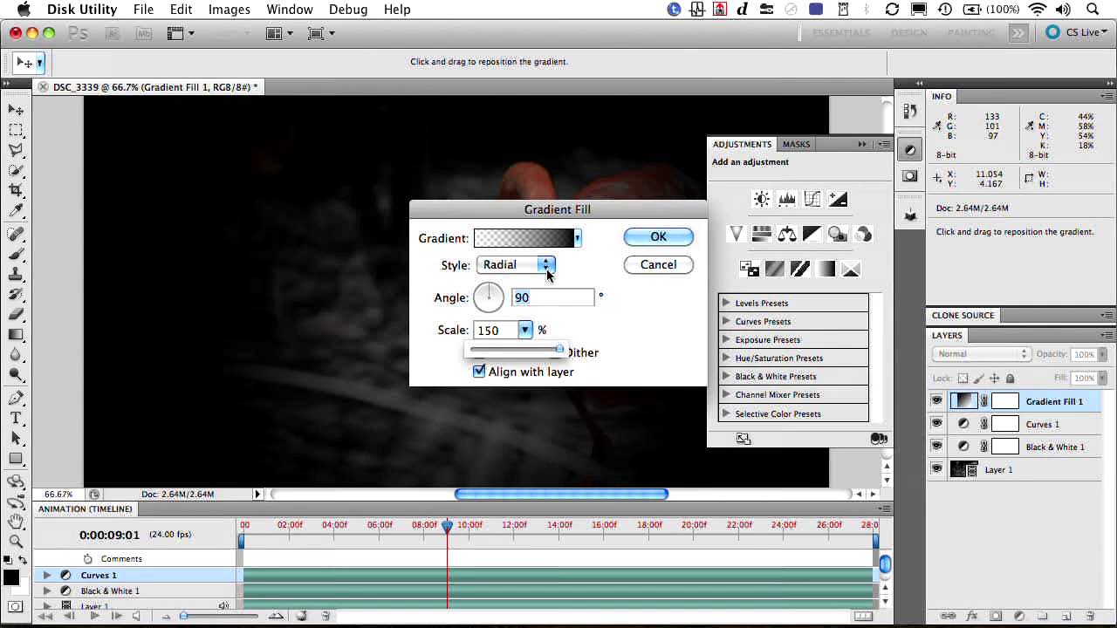
{"action": "left_click", "coordinate": [347, 294]}
{"action": "left_click_drag", "start_coordinate": [347, 295], "coordinate": [407, 236]}
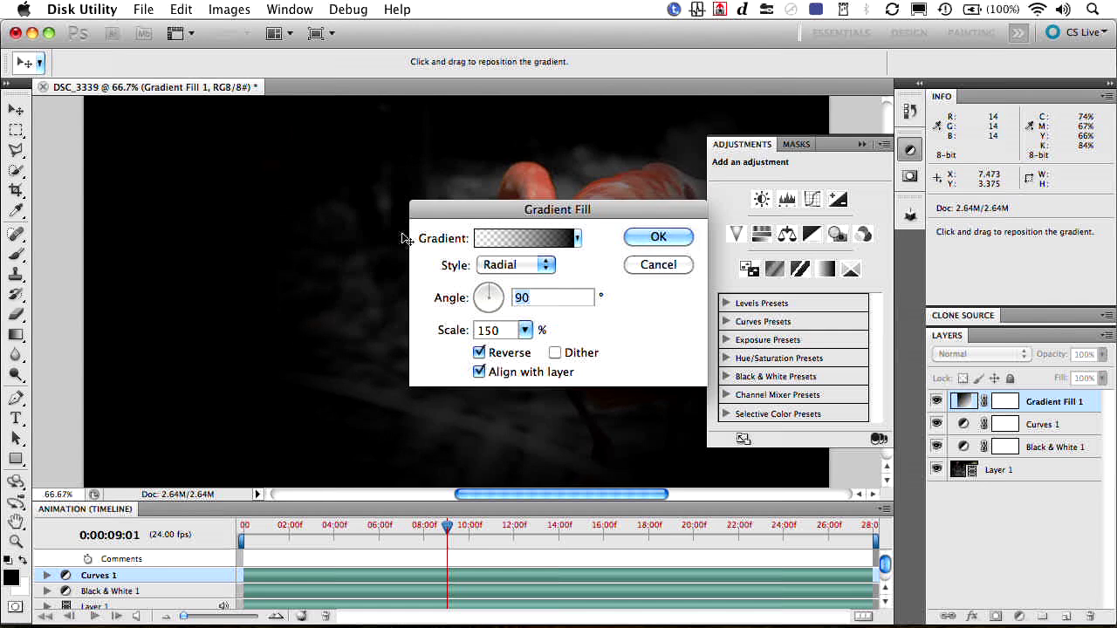
{"action": "left_click", "coordinate": [657, 237]}
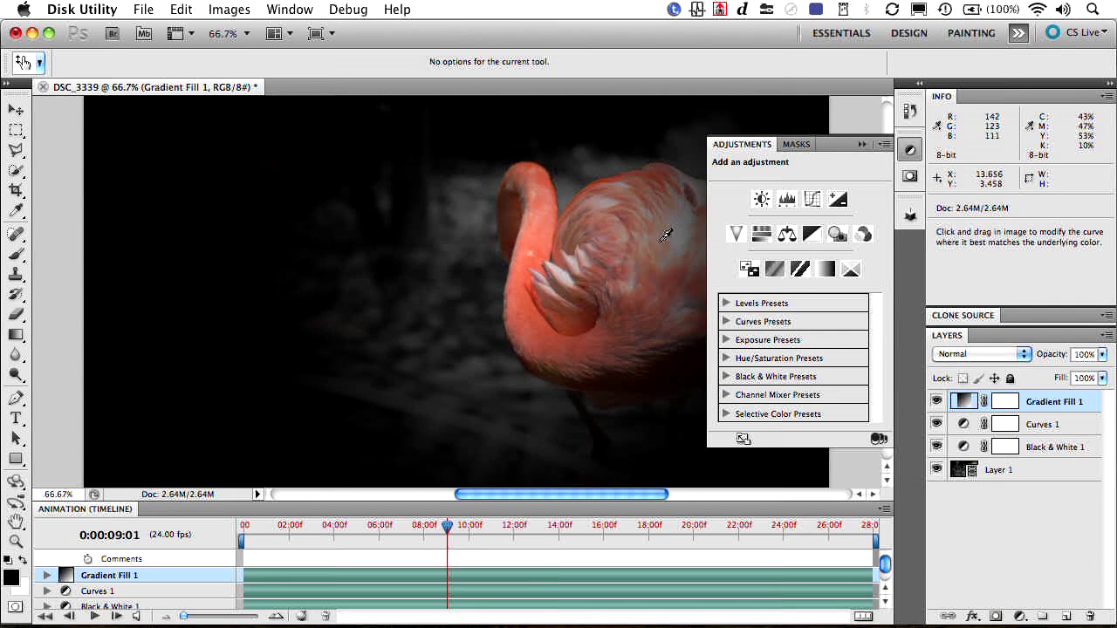
- Set the gradient layer to Multiply at 36% opacity and preview it across the clip
{"action": "left_click", "coordinate": [865, 141]}
{"action": "left_click", "coordinate": [981, 354]}
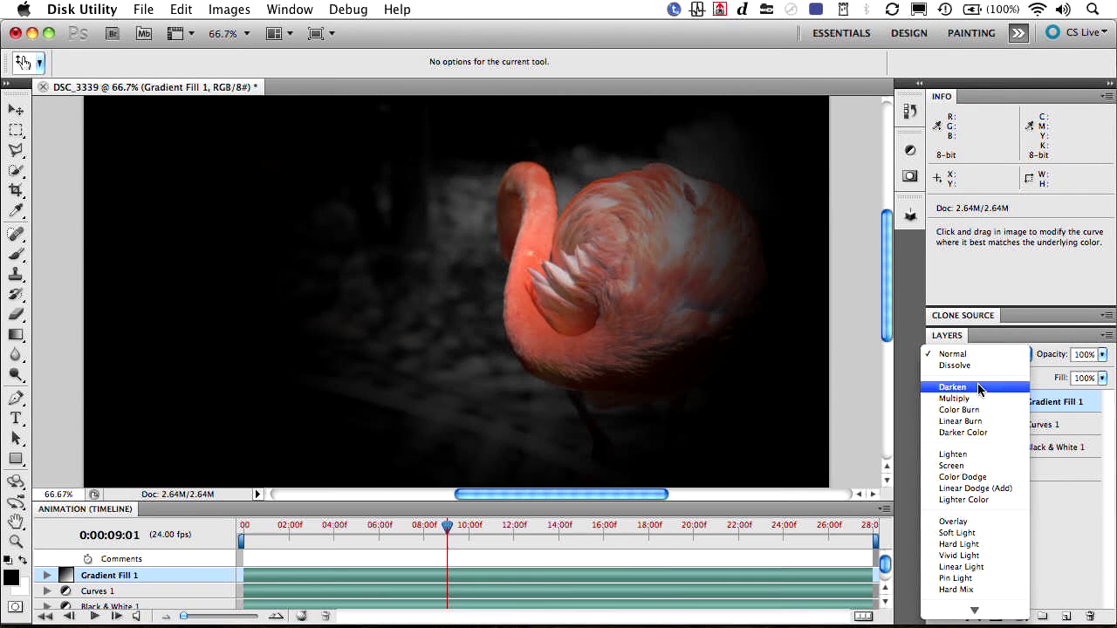
{"action": "left_click", "coordinate": [959, 389]}
{"action": "left_click", "coordinate": [1102, 354]}
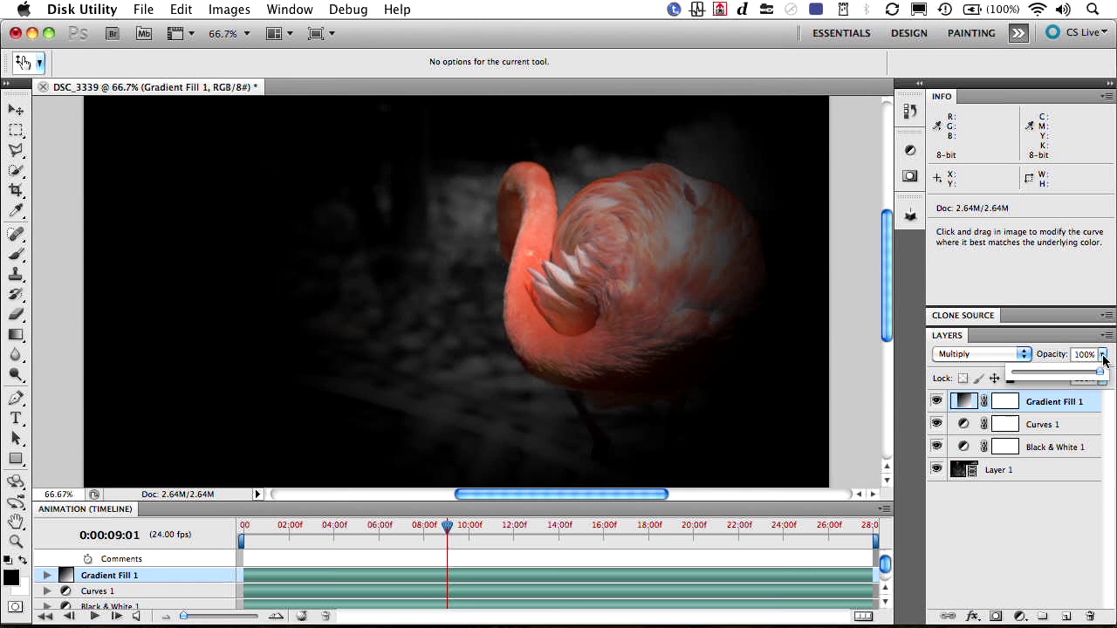
{"action": "left_click_drag", "start_coordinate": [1053, 374], "coordinate": [1051, 375]}
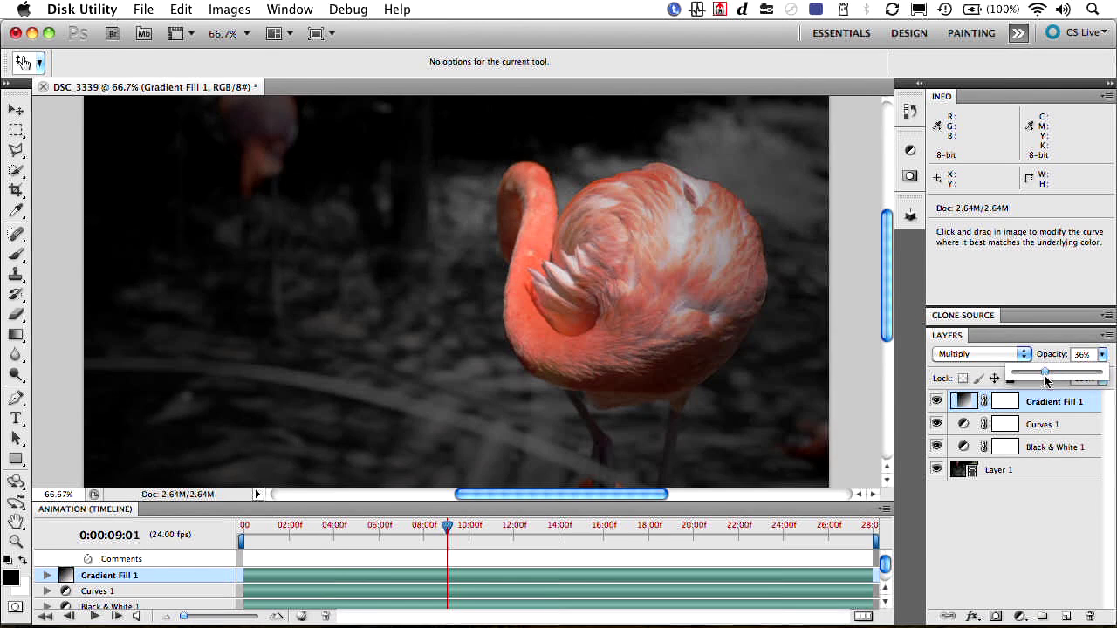
{"action": "left_click", "coordinate": [307, 550]}
{"action": "left_click", "coordinate": [294, 527]}
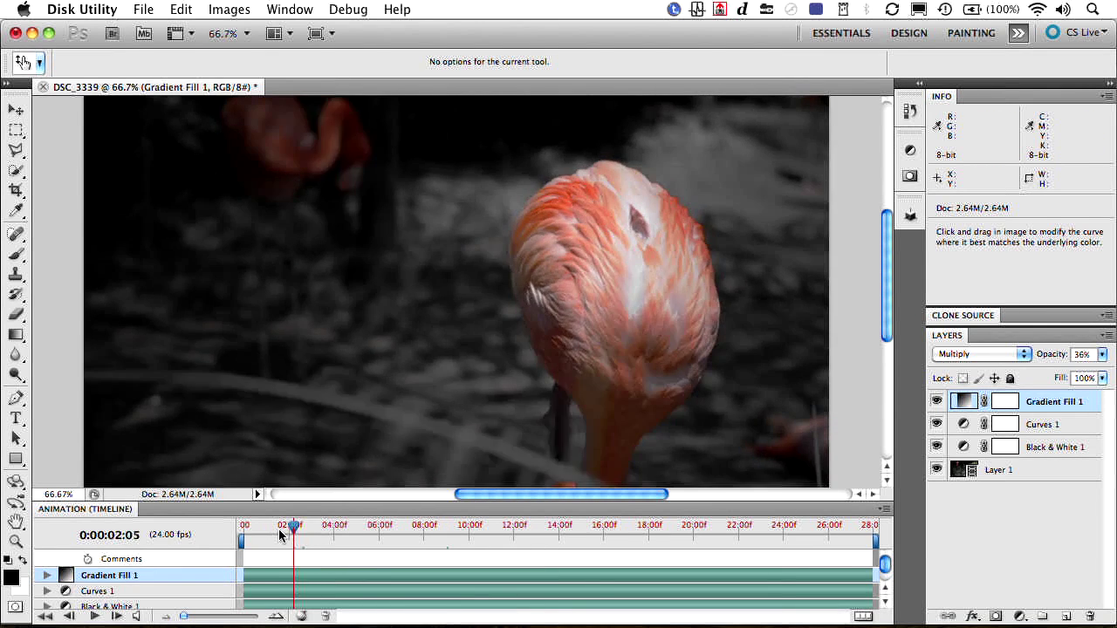
{"action": "left_click_drag", "start_coordinate": [279, 535], "coordinate": [568, 524]}
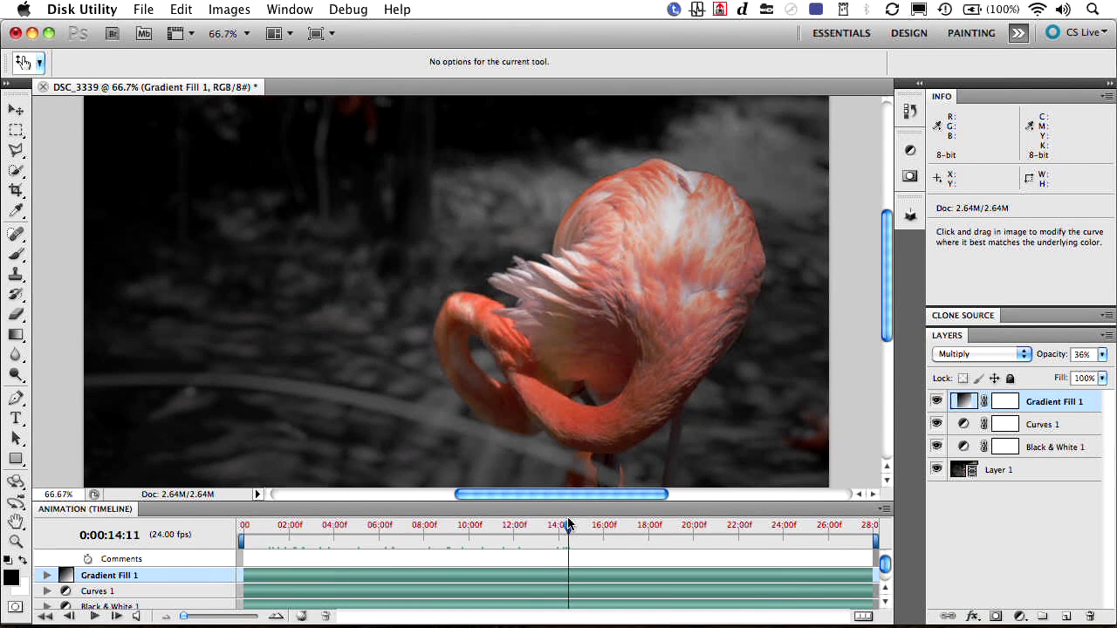
{"action": "mouse_move", "coordinate": [454, 602]}
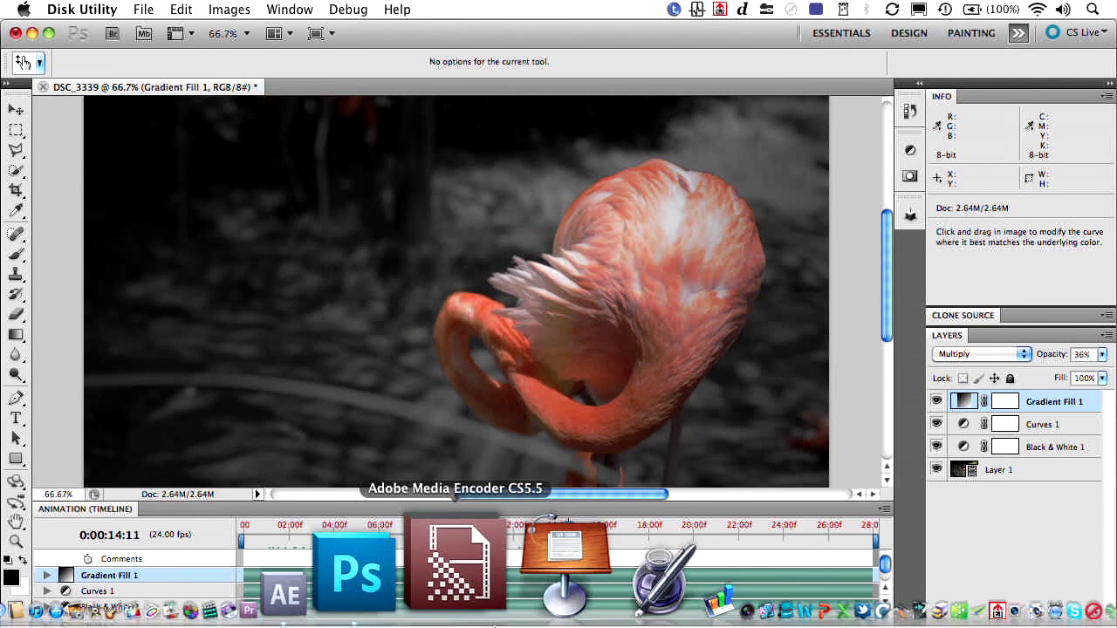
- Save as Flamingo.psd in Photoshop format, accepting the Maximize Compatibility prompt
{"action": "key", "text": "super+shift+s"}
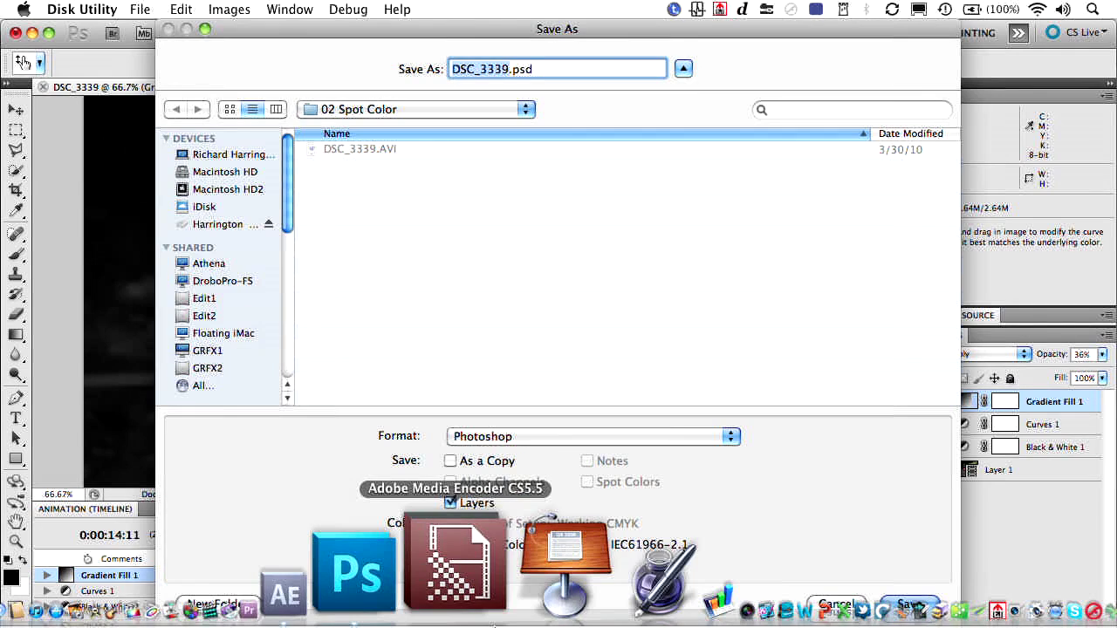
{"action": "type", "text": "Flmanigo"}
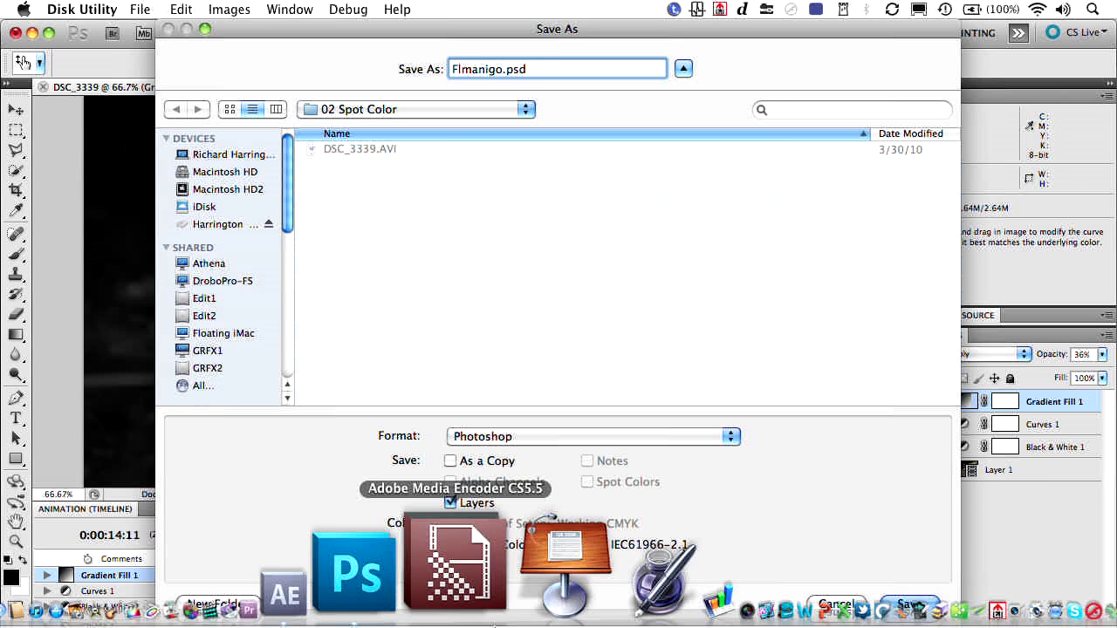
{"action": "key", "text": "BackSpace"}
{"action": "key", "text": "BackSpace"}
{"action": "key", "text": "BackSpace"}
{"action": "type", "text": "amingo"}
{"action": "key", "text": "Return"}
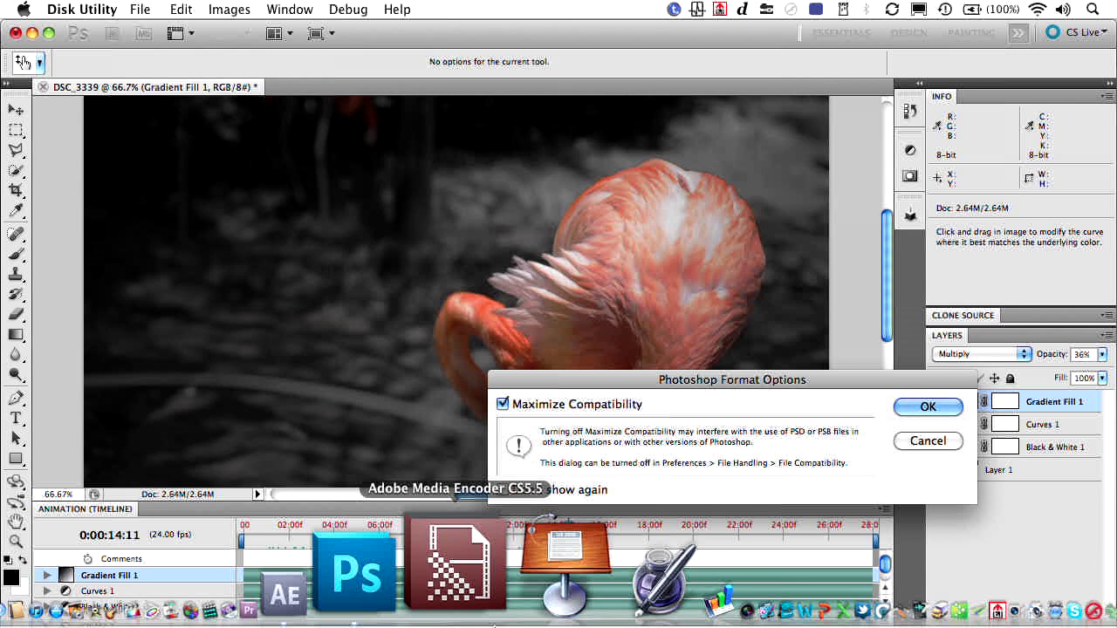
{"action": "key", "text": "Return"}
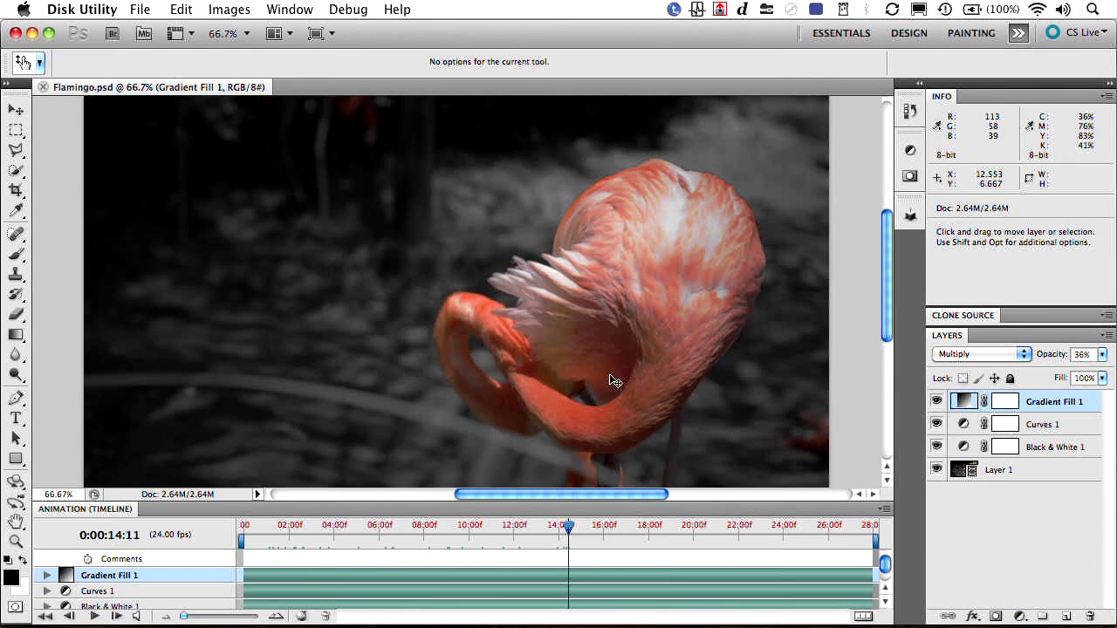
- In After Effects, import Flamingo.psd from the COW TUts > 02 Spot Color folder
{"action": "key", "text": "super+Tab"}
{"action": "key", "text": "super+Tab"}
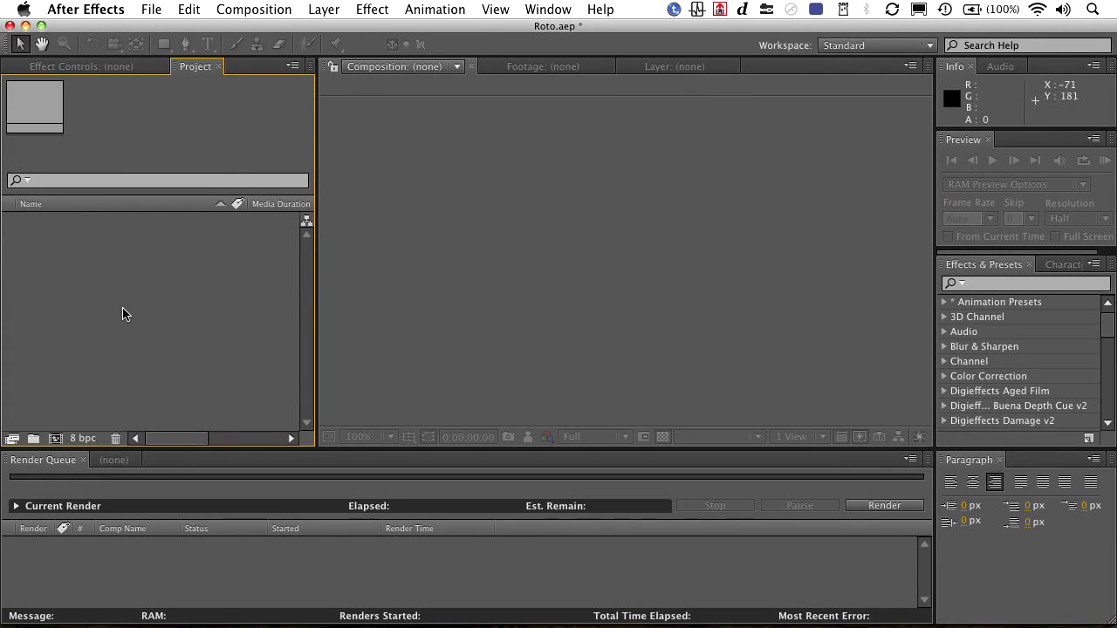
{"action": "double_click", "coordinate": [122, 315]}
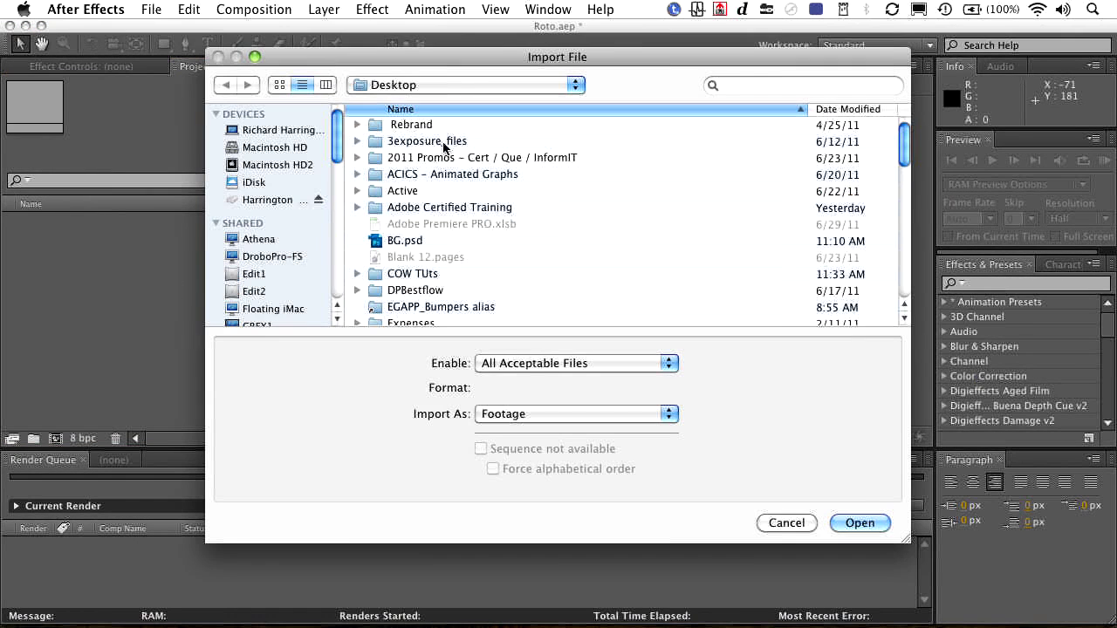
{"action": "double_click", "coordinate": [412, 273]}
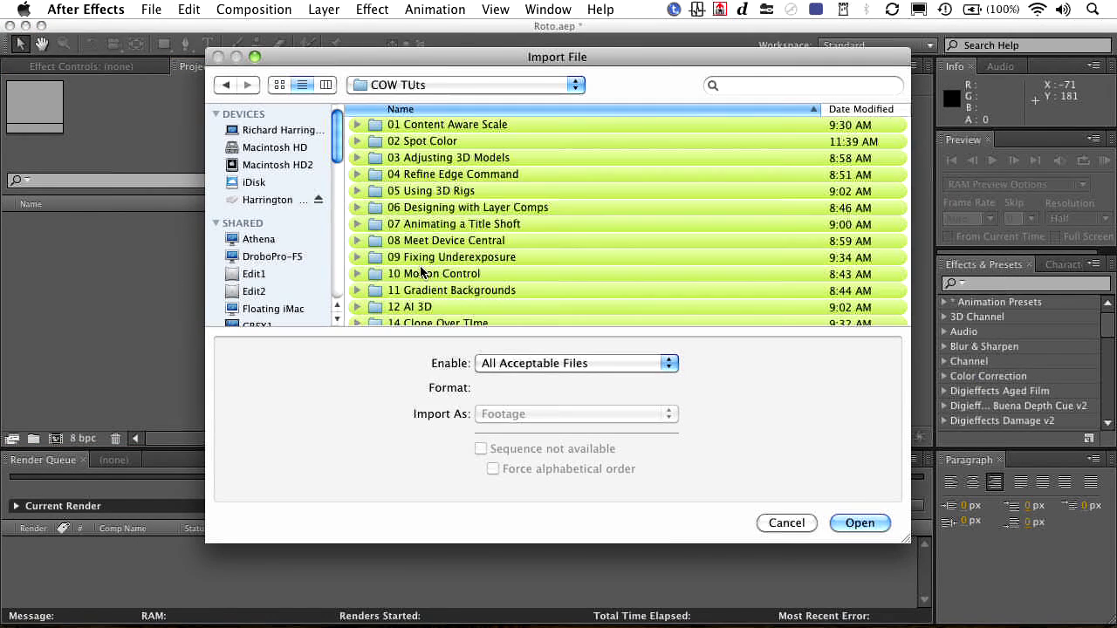
{"action": "double_click", "coordinate": [423, 141]}
{"action": "left_click", "coordinate": [421, 141]}
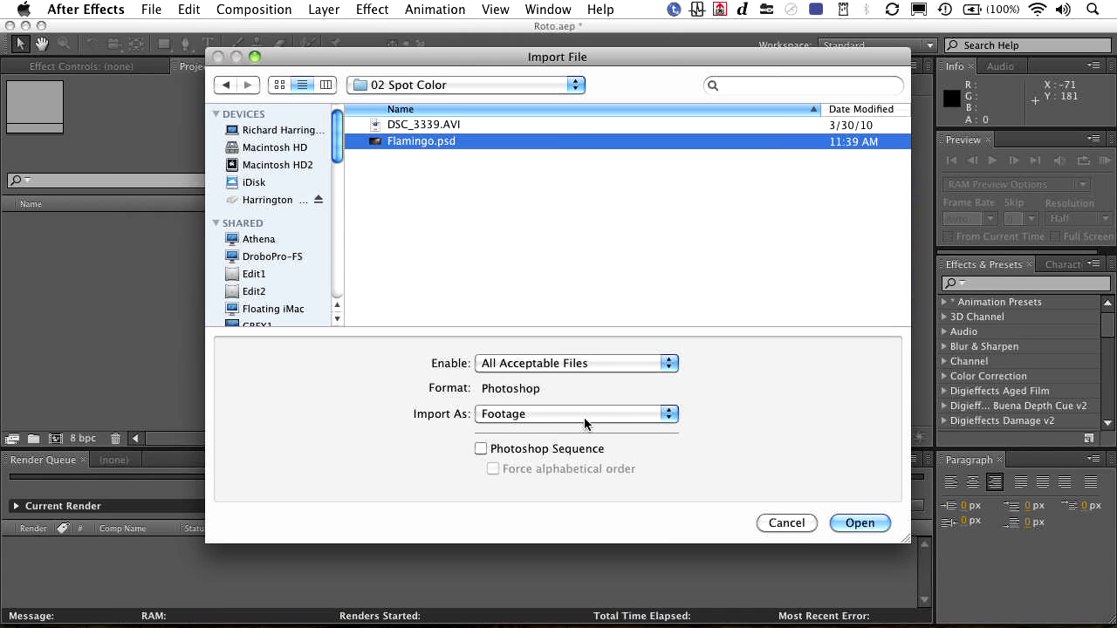
{"action": "key", "text": "Return"}
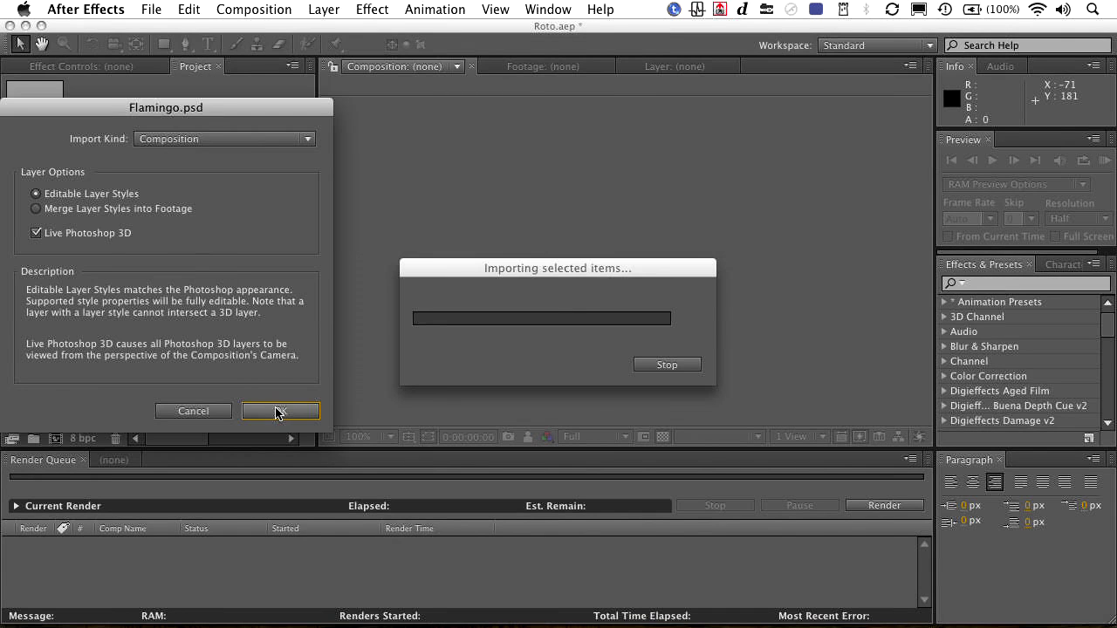
- Import Flamingo.psd as Footage with merged layers and merged layer styles
{"action": "left_click", "coordinate": [170, 210]}
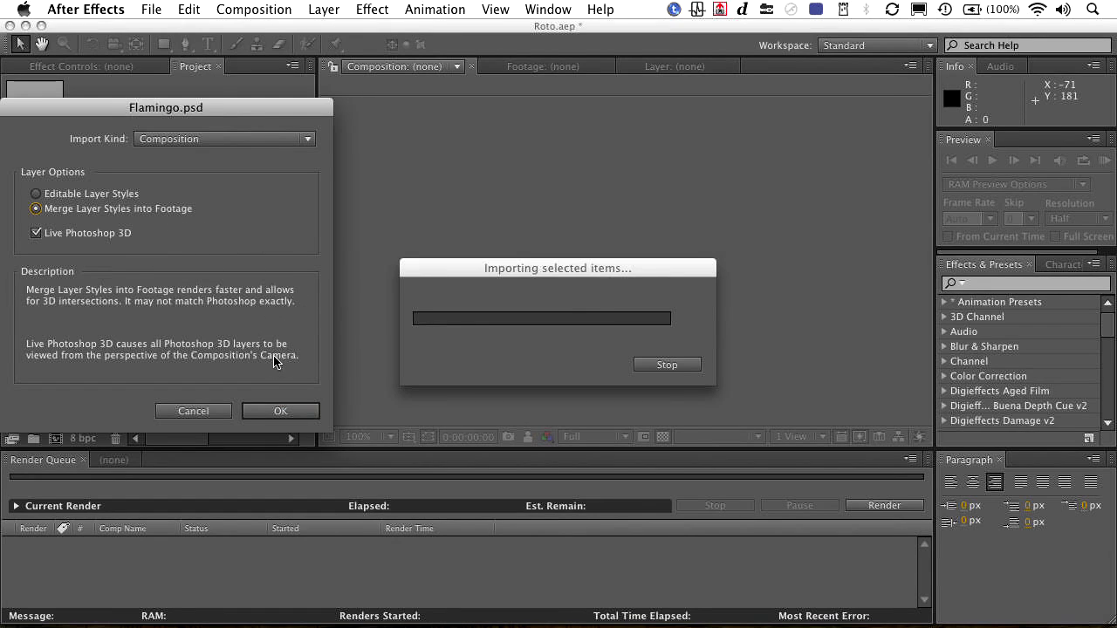
{"action": "left_click", "coordinate": [218, 141]}
{"action": "left_click", "coordinate": [218, 152]}
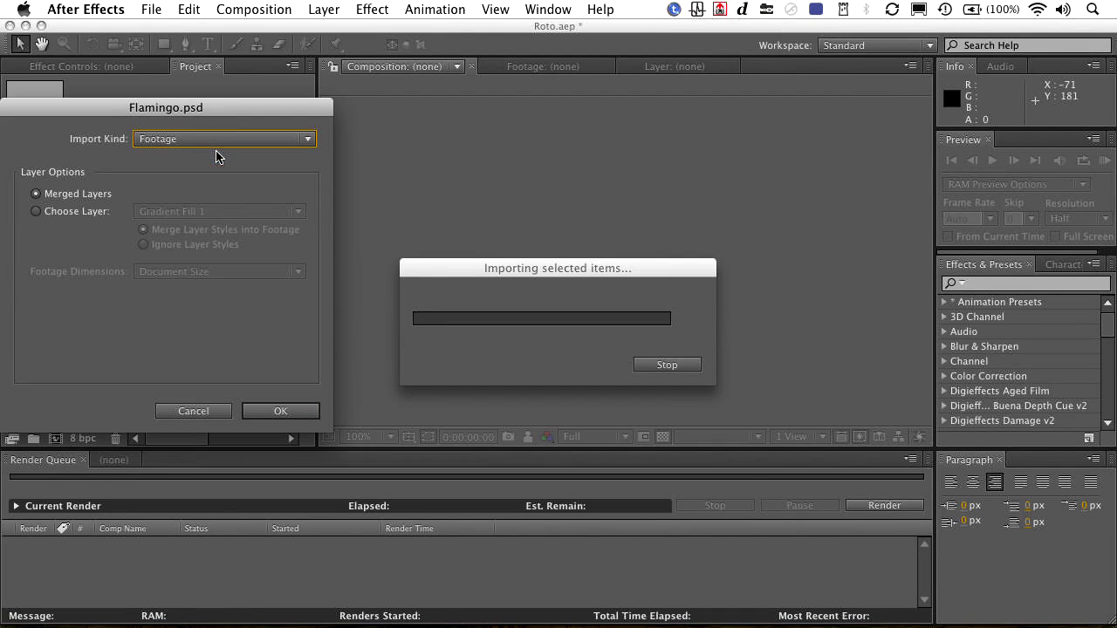
{"action": "left_click", "coordinate": [273, 416]}
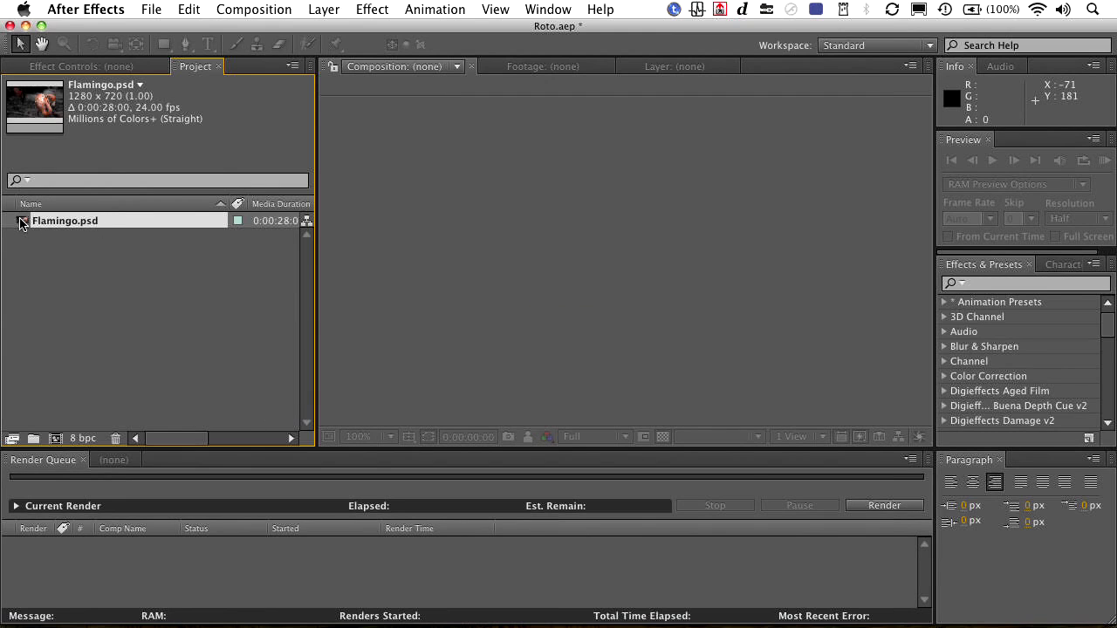
- Make a Flamingo composition from Flamingo.psd, scrub to 15 seconds, and preview the graded clip
{"action": "left_click_drag", "start_coordinate": [22, 222], "coordinate": [55, 438]}
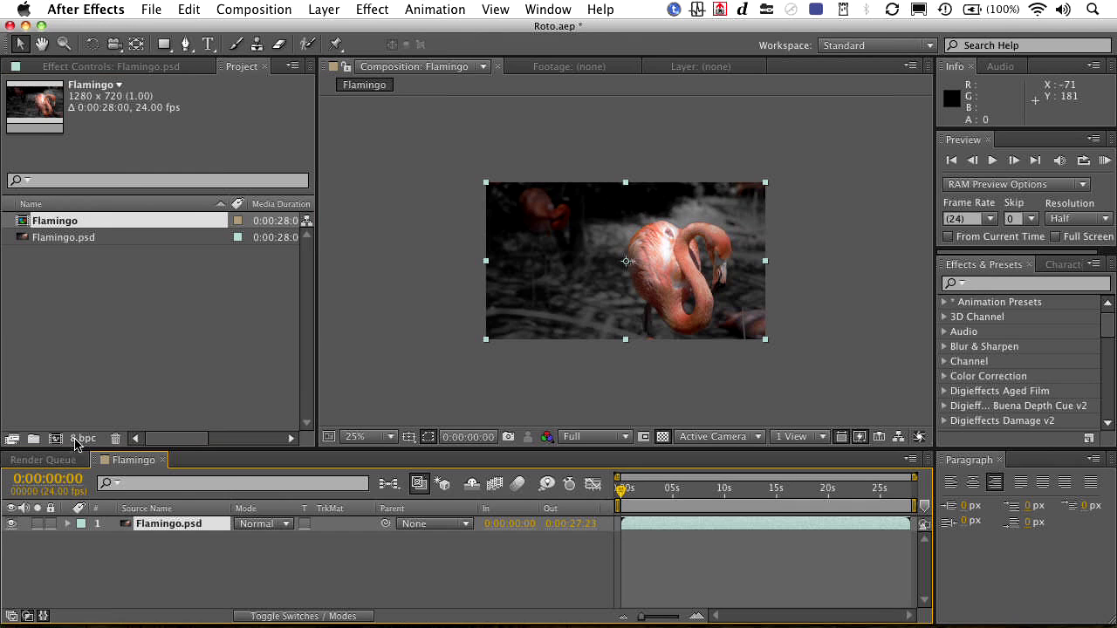
{"action": "left_click_drag", "start_coordinate": [644, 505], "coordinate": [791, 482]}
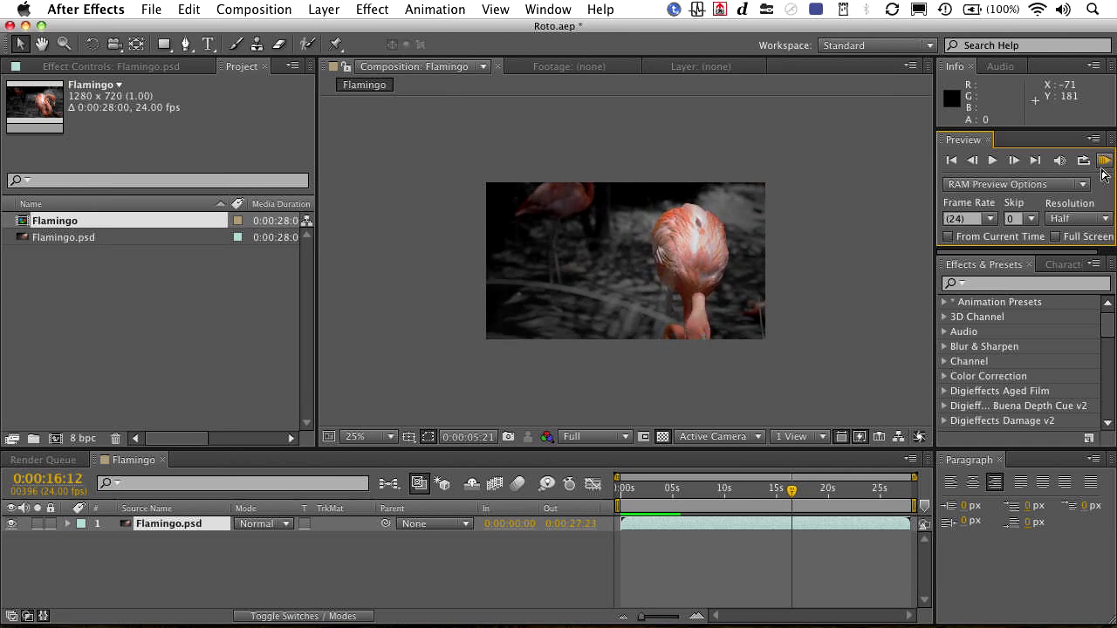
{"action": "key", "text": "space"}
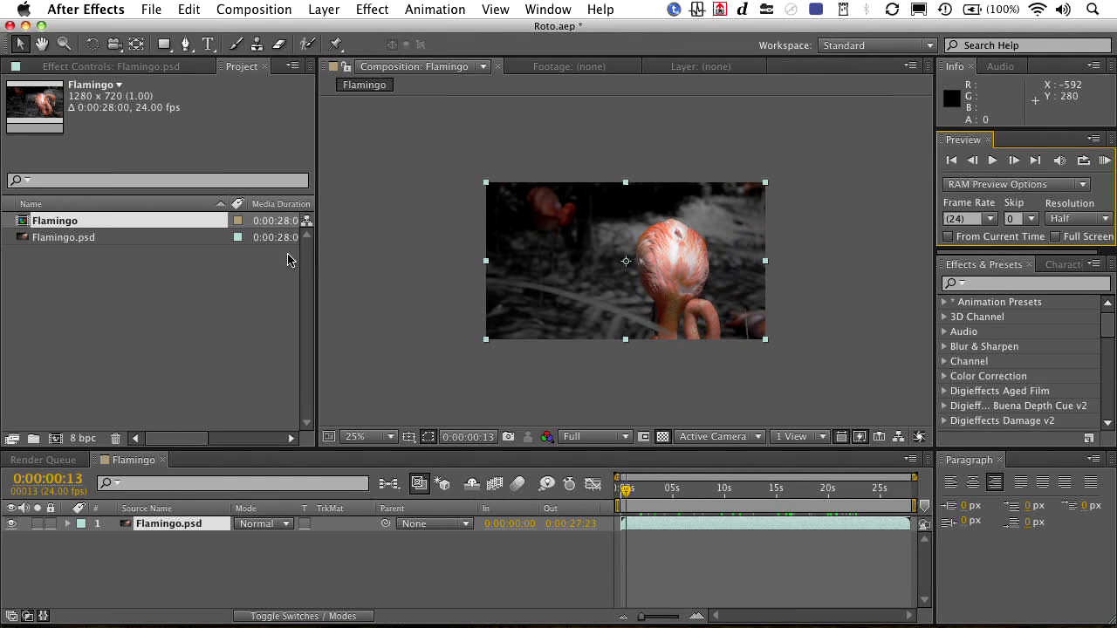
- In Photoshop, add a Gradient Map adjustment layer and try the Copper gradient
{"action": "key", "text": "super+e"}
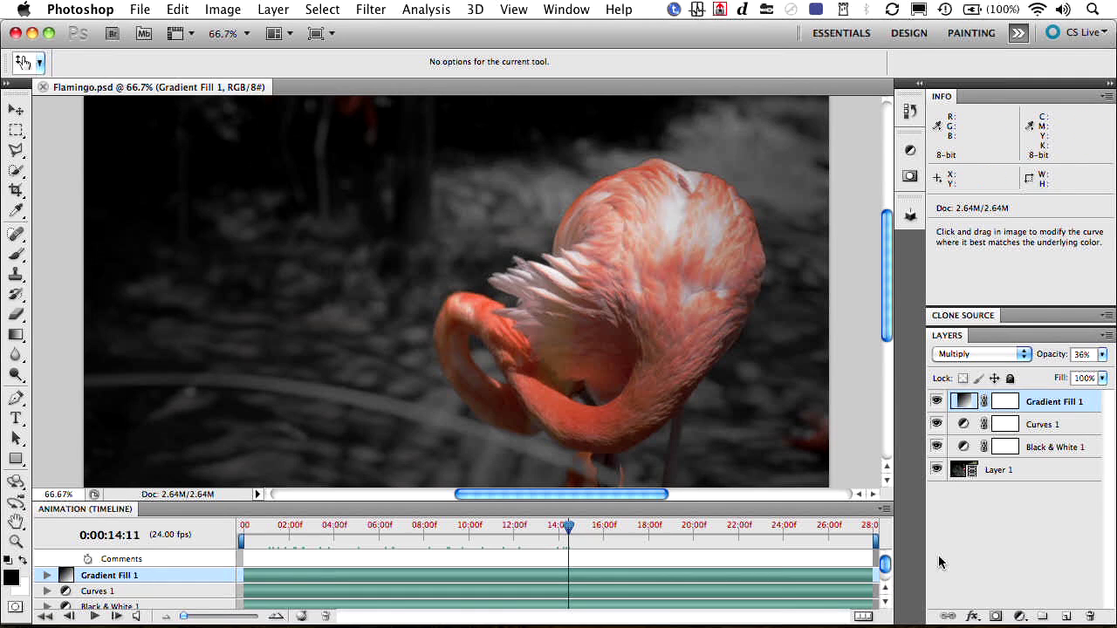
{"action": "left_click", "coordinate": [1018, 616]}
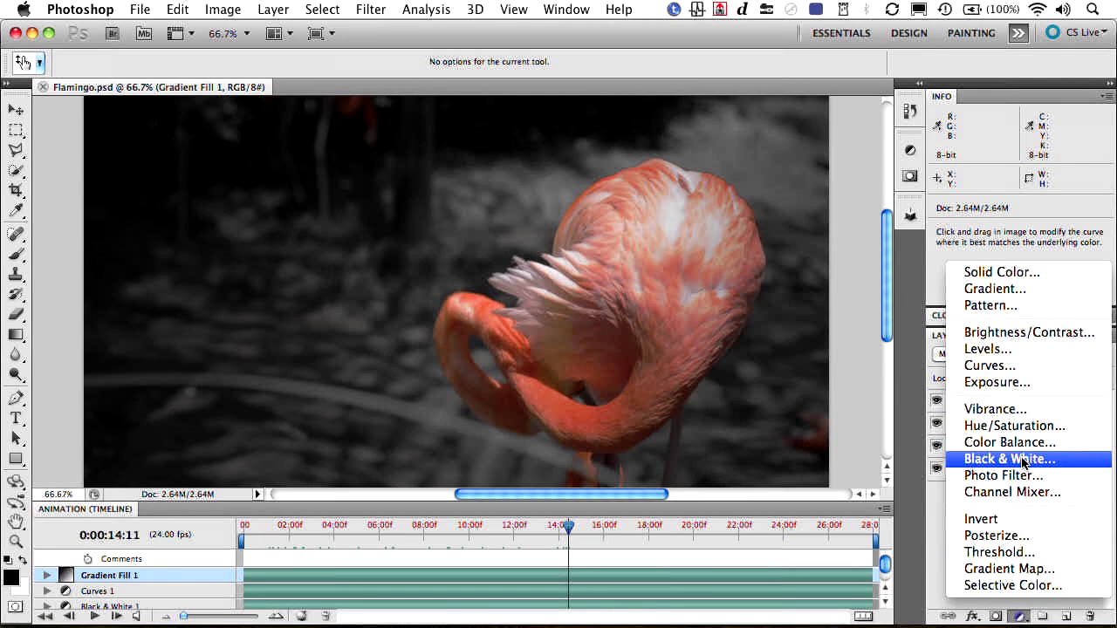
{"action": "left_click", "coordinate": [1020, 569]}
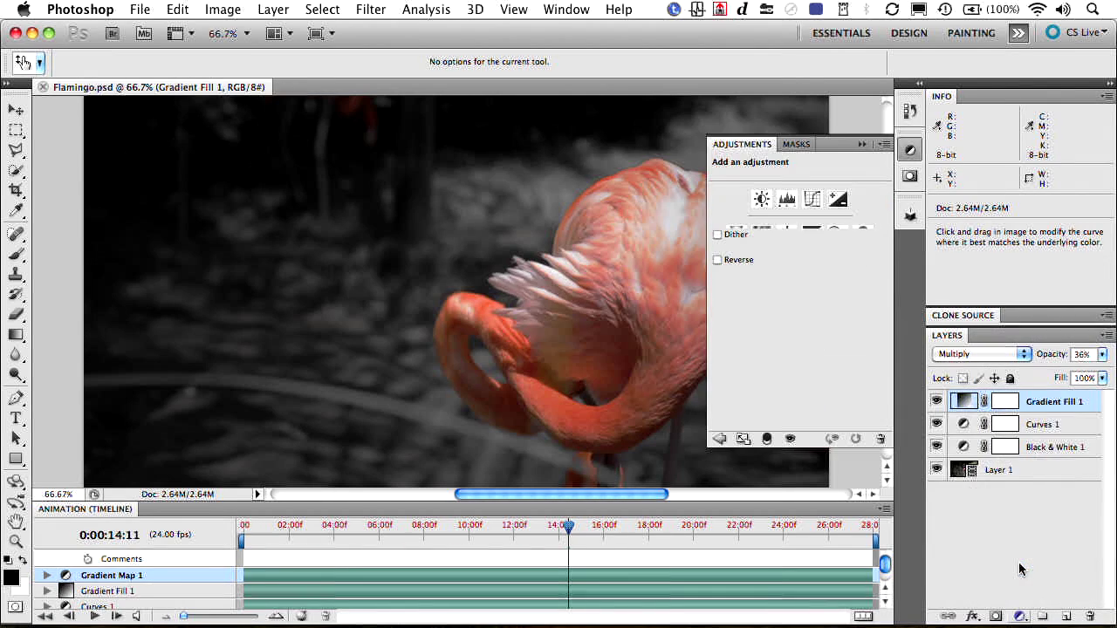
{"action": "left_click", "coordinate": [879, 202]}
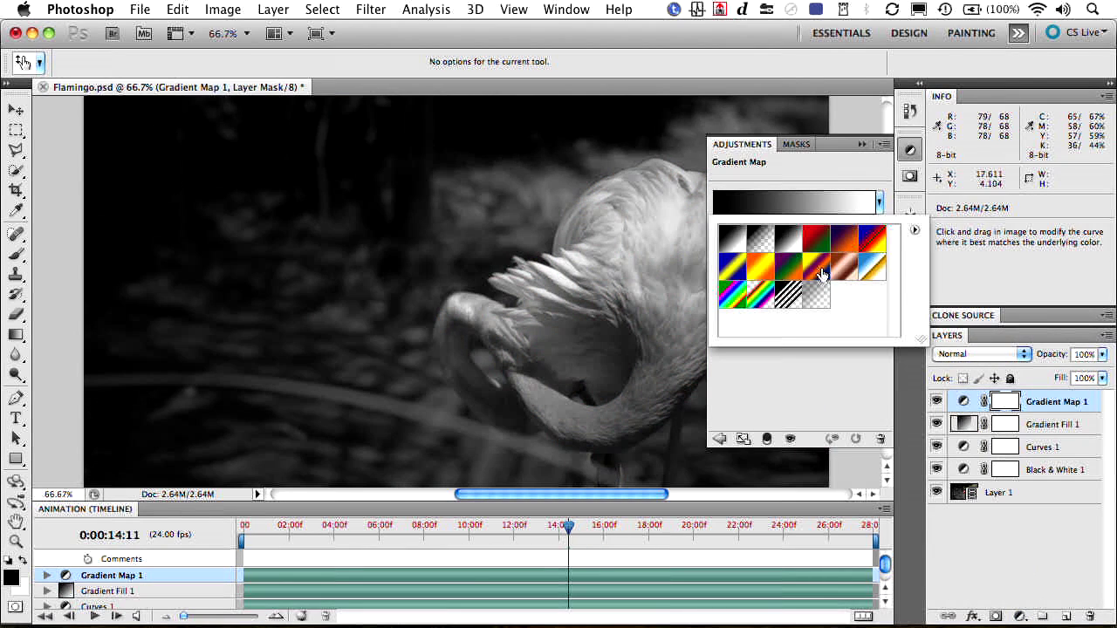
{"action": "left_click", "coordinate": [841, 269]}
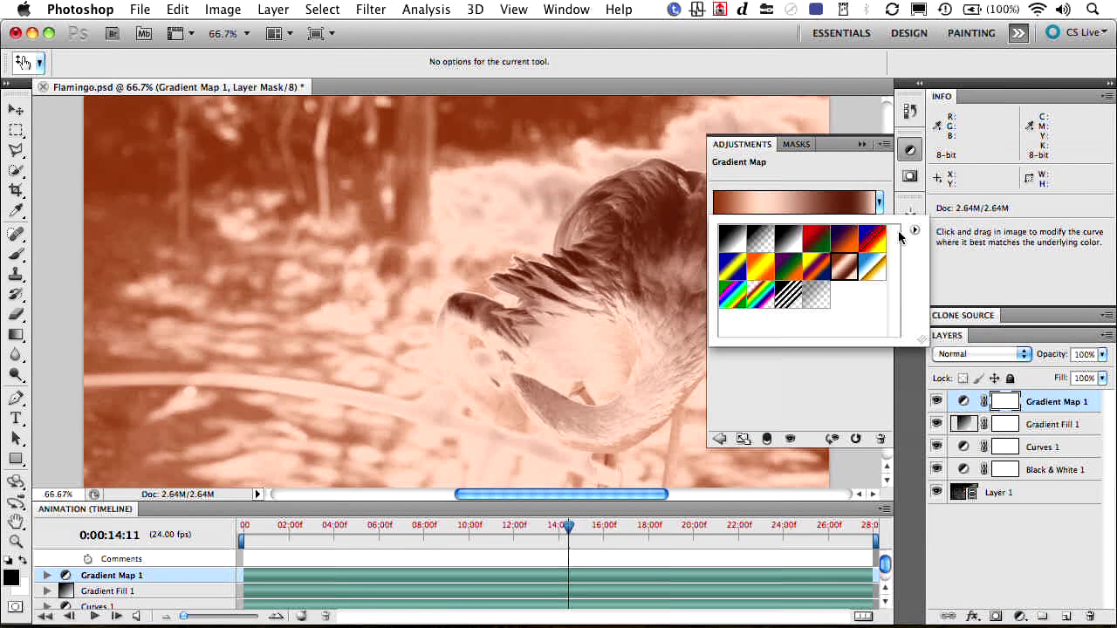
- Replace the gradient presets with the Pastels set and apply Yellow, Pink, Green
{"action": "left_click", "coordinate": [913, 232]}
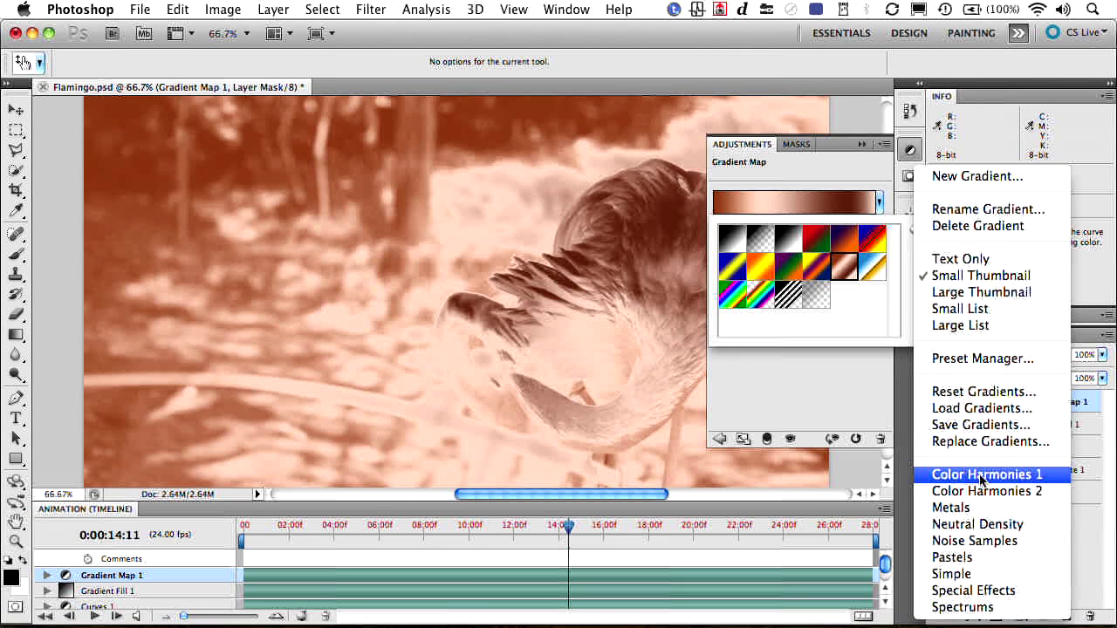
{"action": "left_click", "coordinate": [987, 563]}
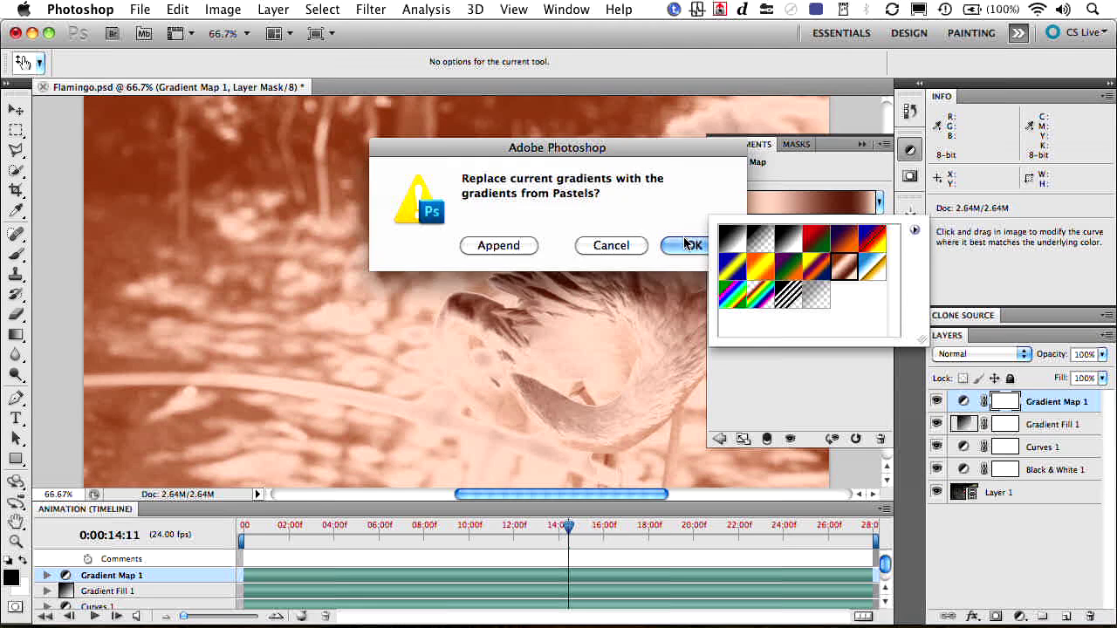
{"action": "left_click", "coordinate": [684, 246]}
{"action": "left_click", "coordinate": [532, 245]}
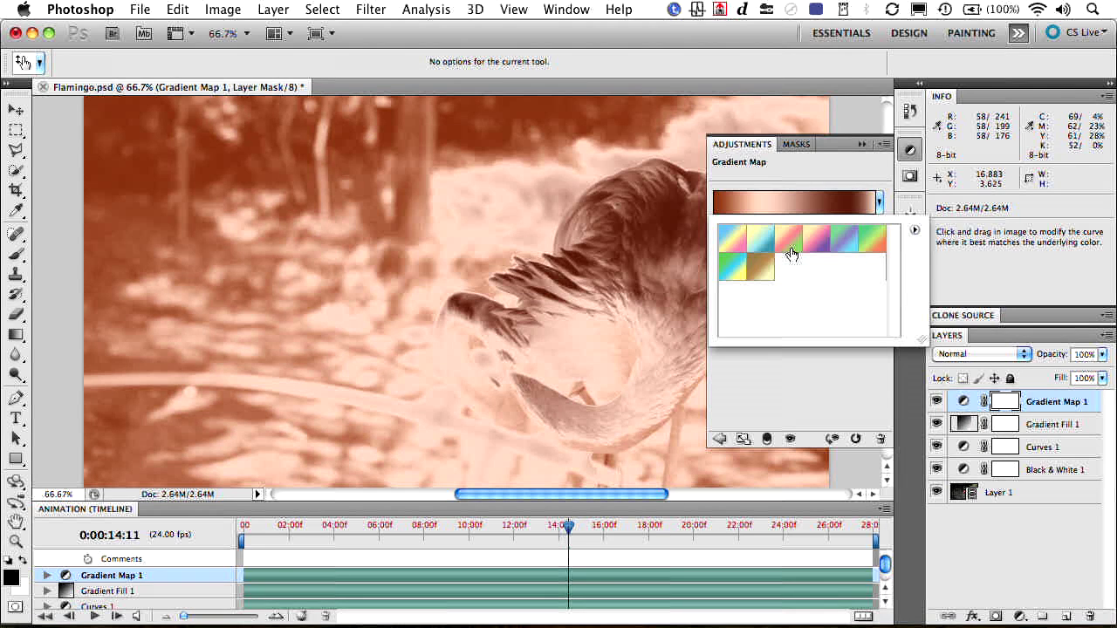
{"action": "left_click", "coordinate": [788, 246]}
- Edit the gradient: remove the yellow and green stops, add a stop at 1%, move tan to 96%
{"action": "left_click", "coordinate": [772, 194]}
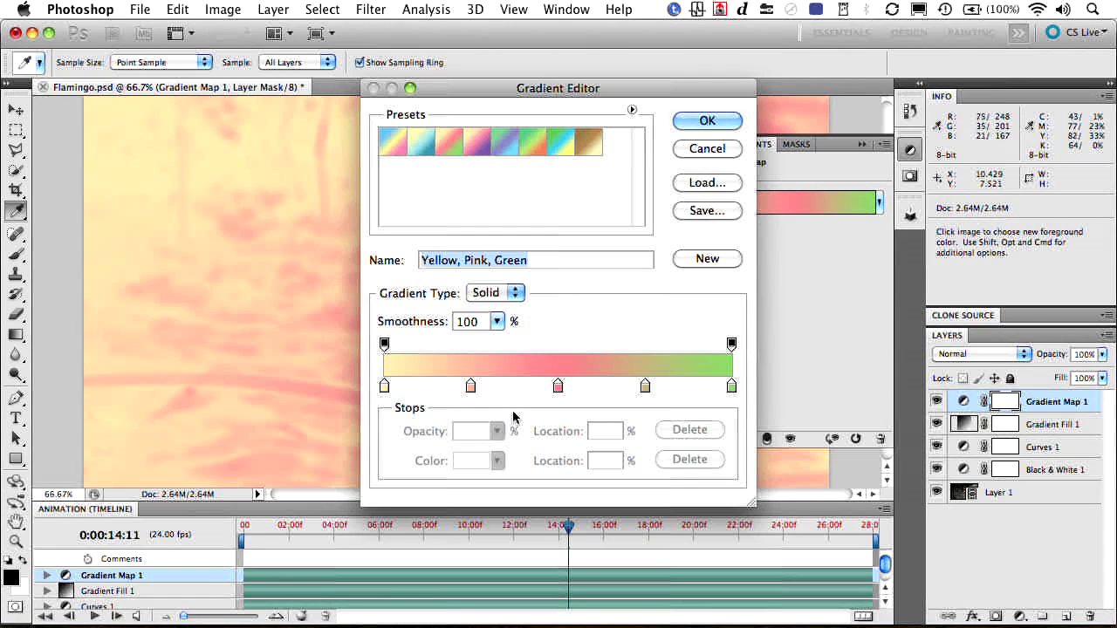
{"action": "left_click_drag", "start_coordinate": [384, 385], "coordinate": [382, 417]}
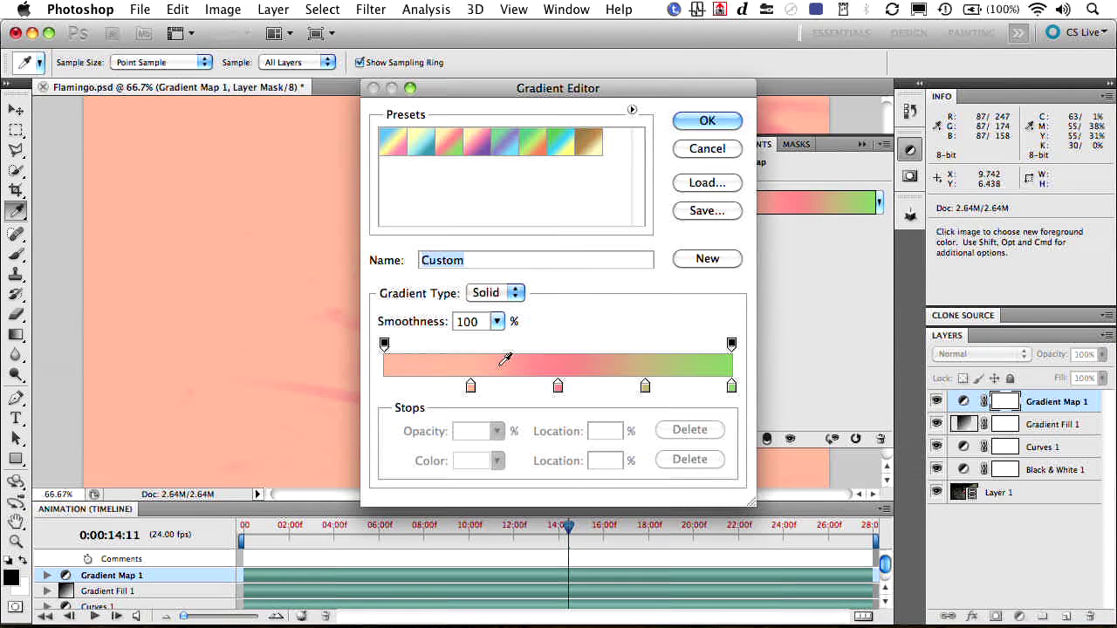
{"action": "left_click_drag", "start_coordinate": [436, 384], "coordinate": [388, 387]}
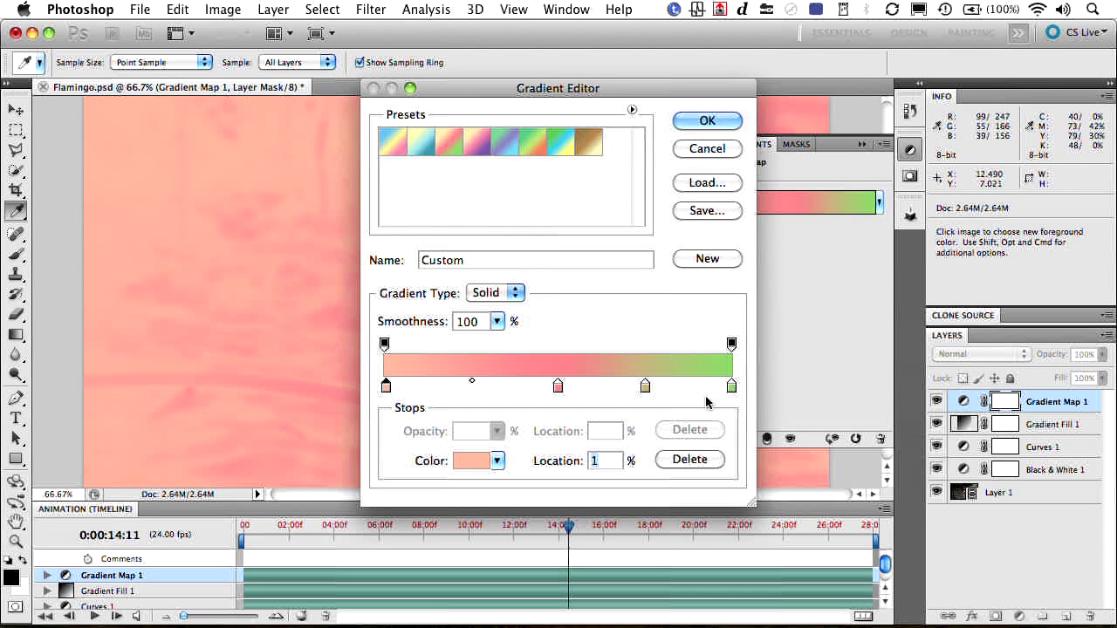
{"action": "left_click_drag", "start_coordinate": [731, 386], "coordinate": [735, 416]}
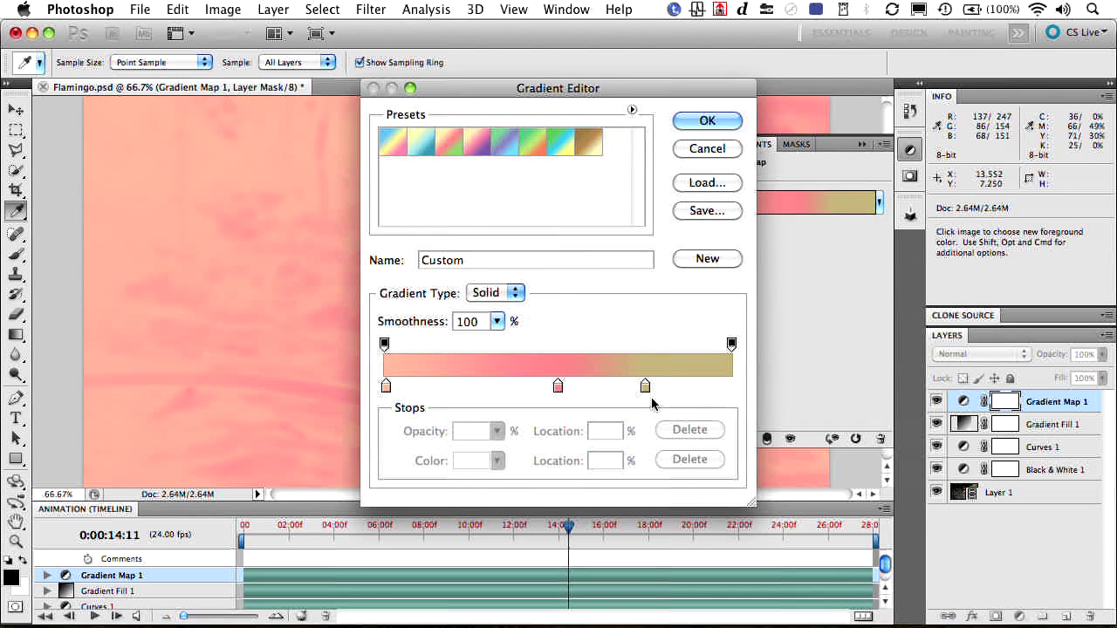
{"action": "left_click_drag", "start_coordinate": [645, 385], "coordinate": [743, 397]}
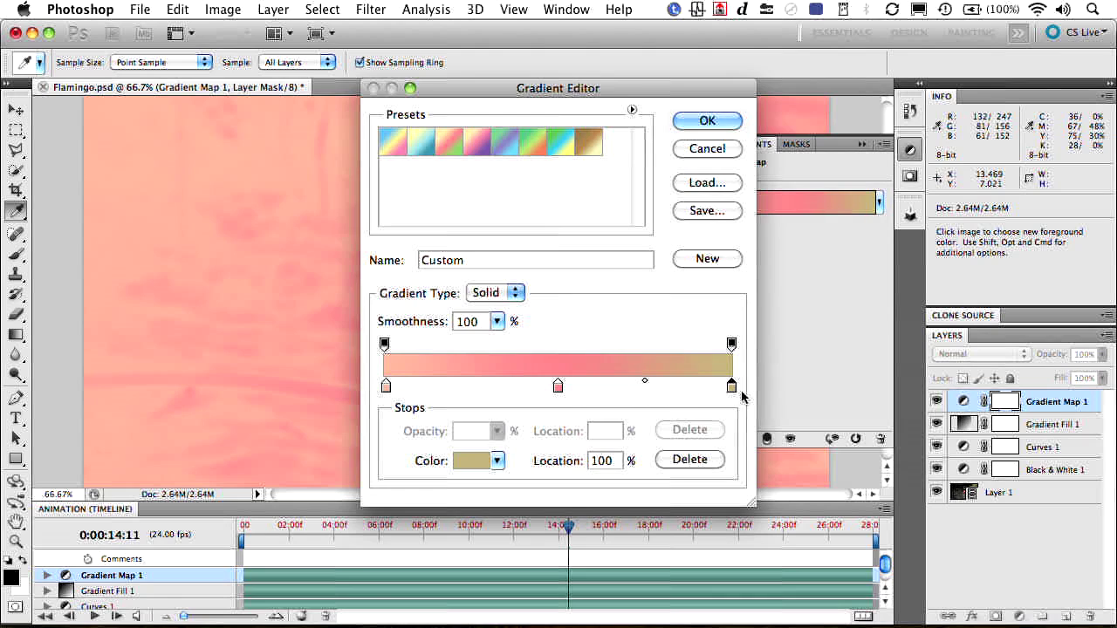
{"action": "left_click", "coordinate": [705, 122]}
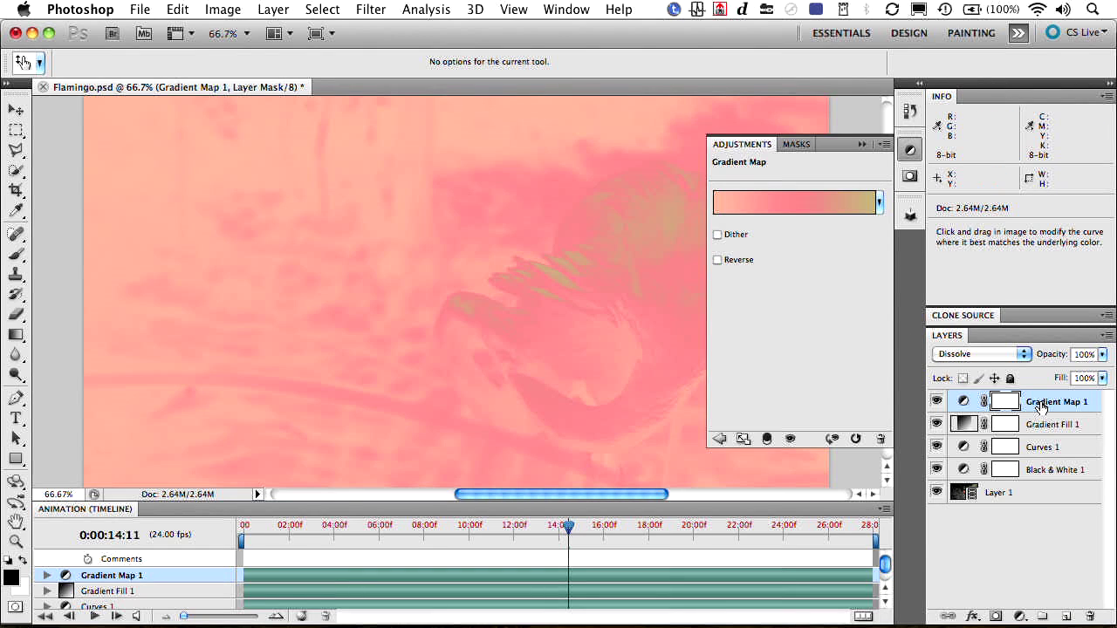
- Set the gradient map layer's blend mode to Darker Color, then save and close Flamingo.psd
{"action": "key", "text": "shift+plus"}
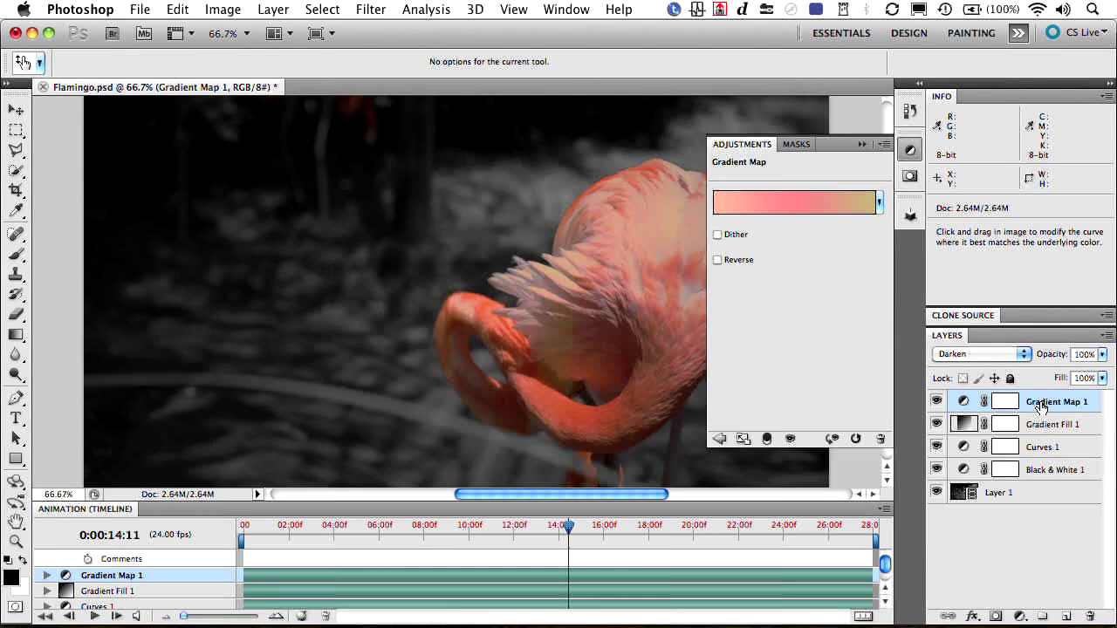
{"action": "key", "text": "shift+plus"}
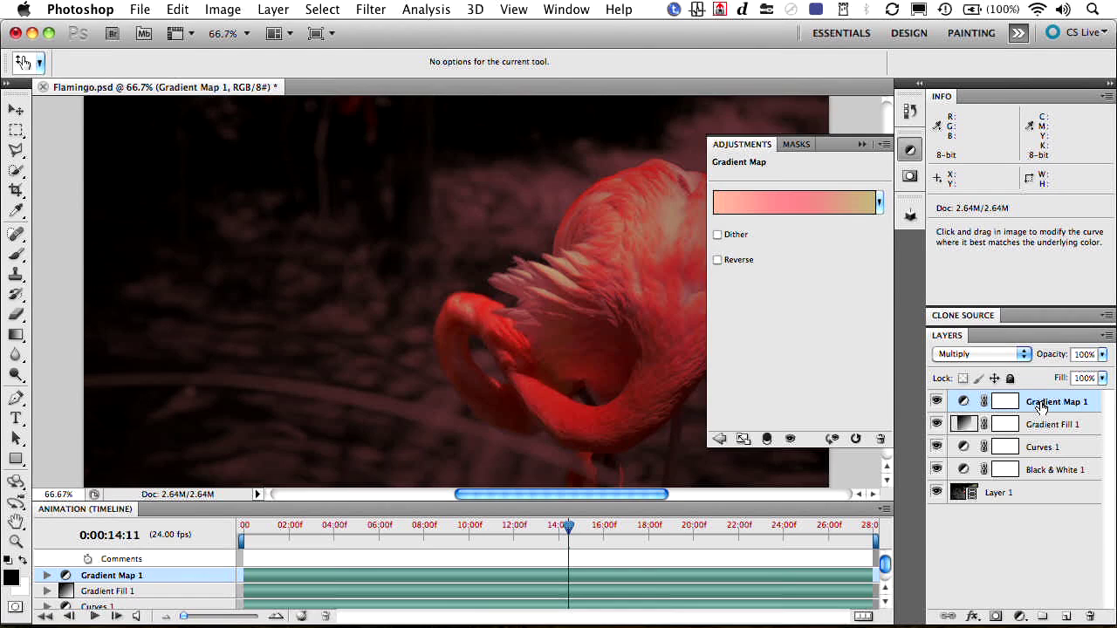
{"action": "key", "text": "shift+plus"}
{"action": "key", "text": "shift+plus"}
{"action": "key", "text": "shift+plus"}
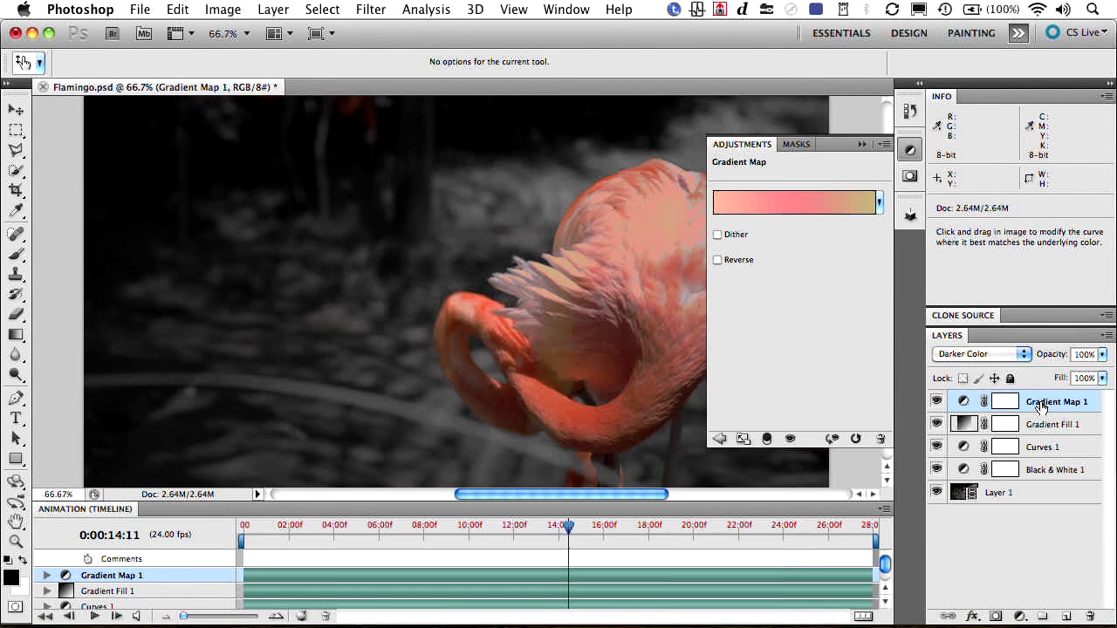
{"action": "key", "text": "shift+plus"}
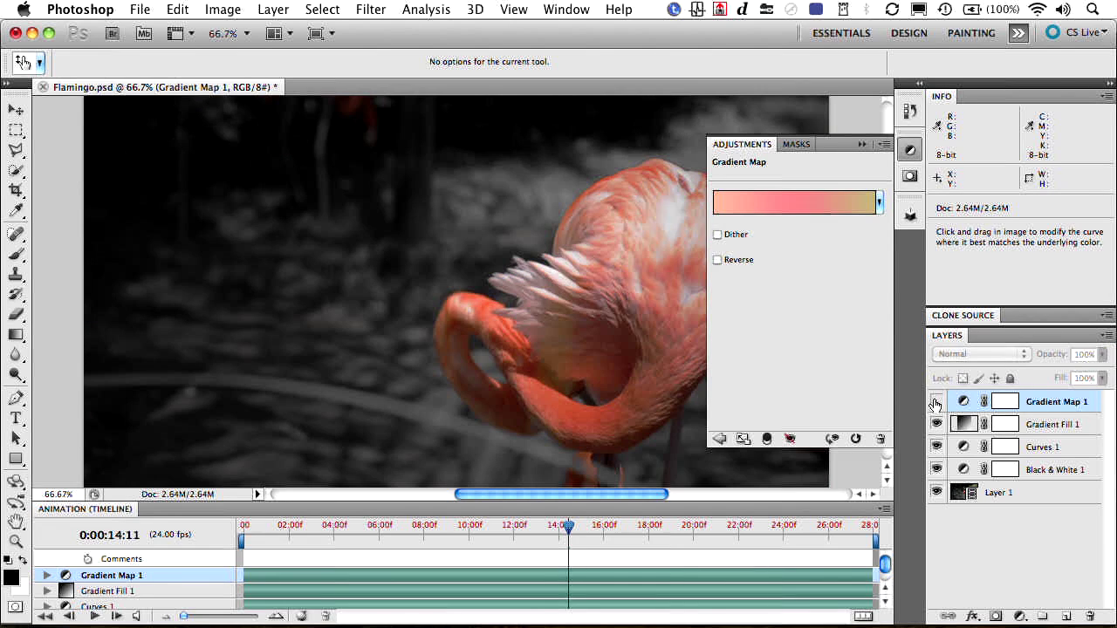
{"action": "key", "text": "shift+minus"}
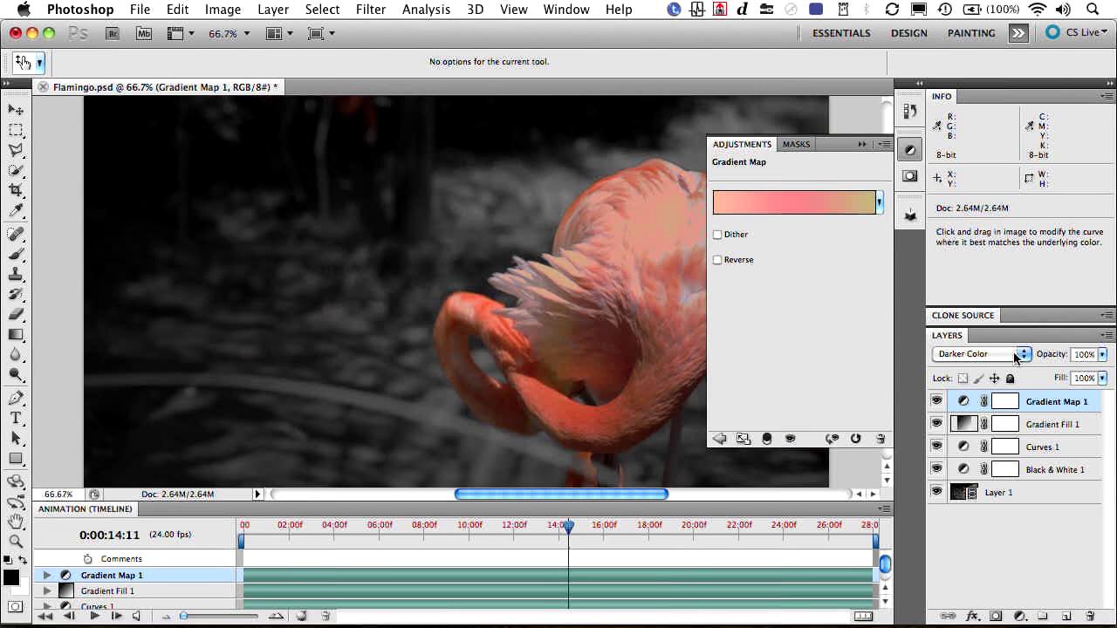
{"action": "left_click", "coordinate": [1017, 356]}
{"action": "key", "text": "Escape"}
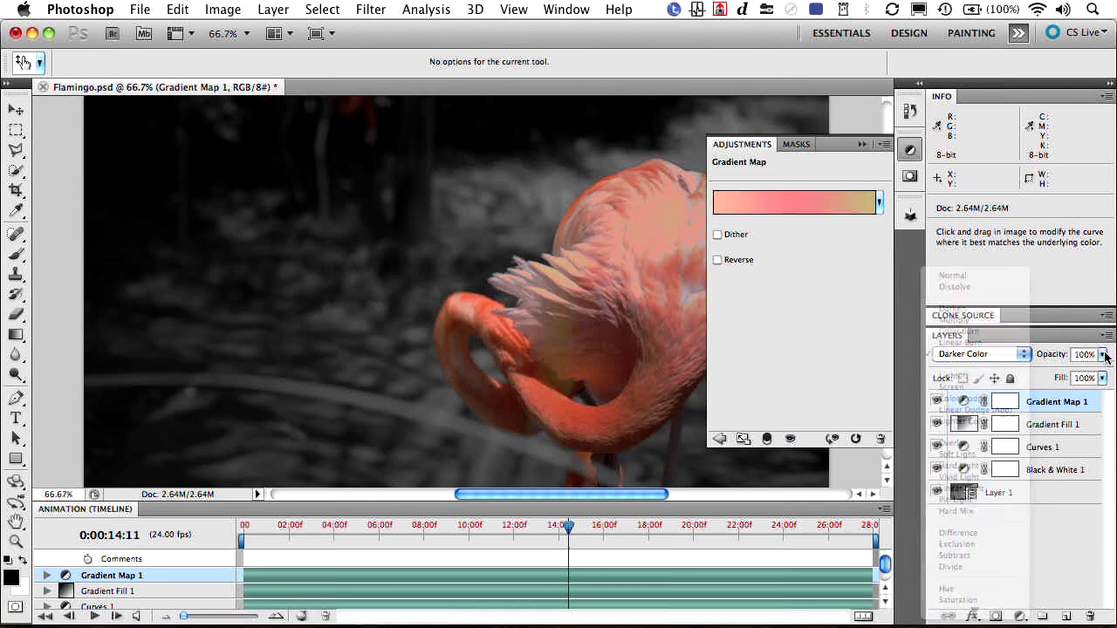
{"action": "key", "text": "super+w"}
{"action": "key", "text": "super+d"}
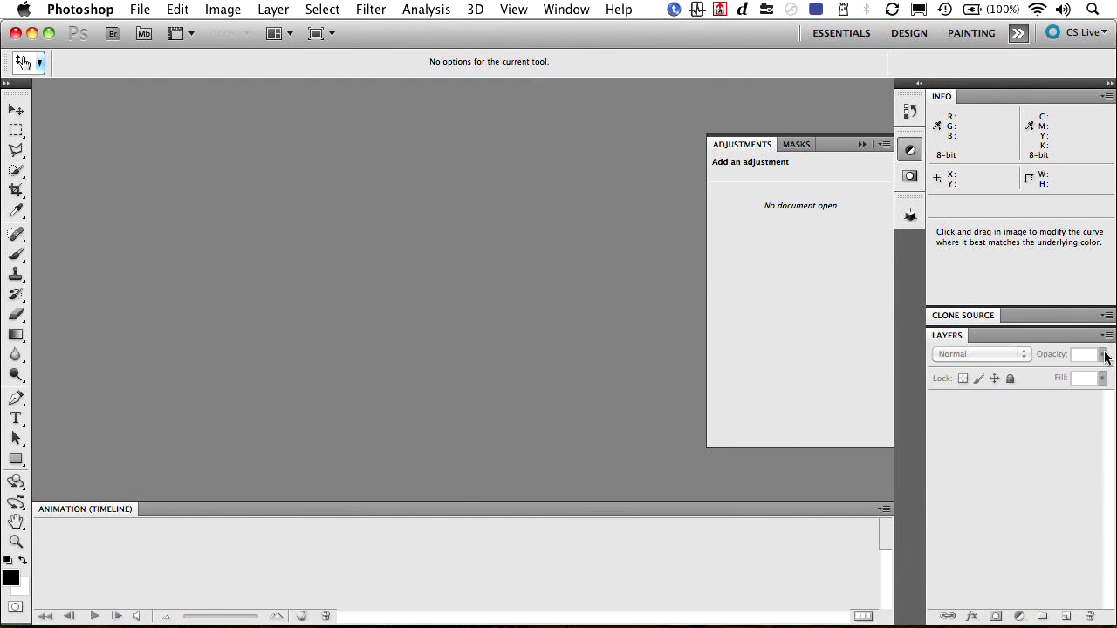
- Go back to After Effects to view the Flamingo comp with the updated pastel-graded footage
{"action": "key", "text": "super+Tab"}
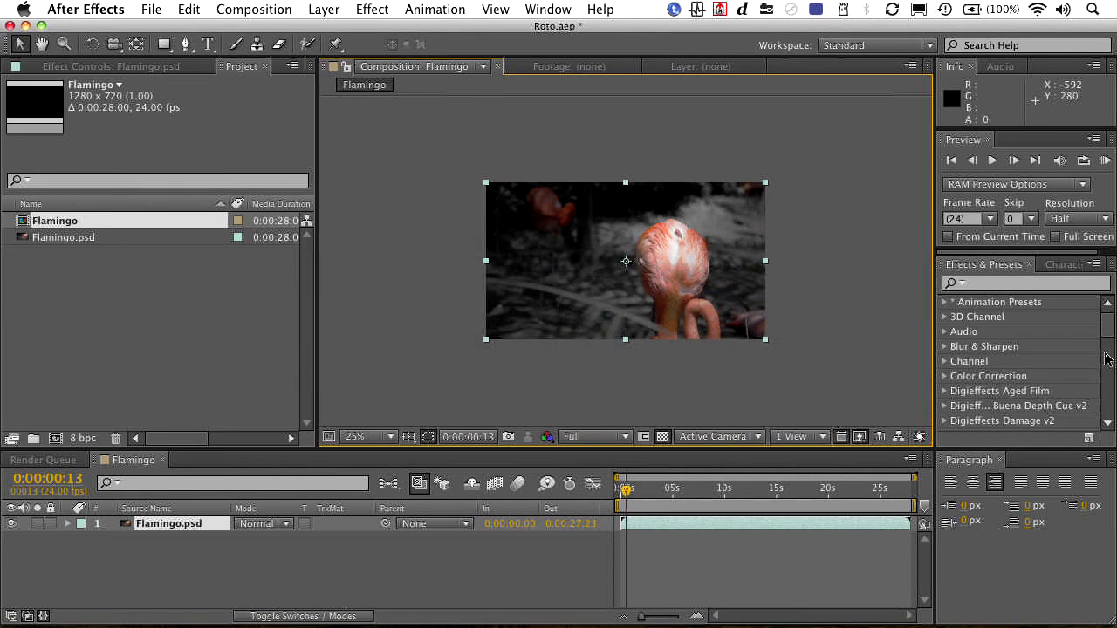